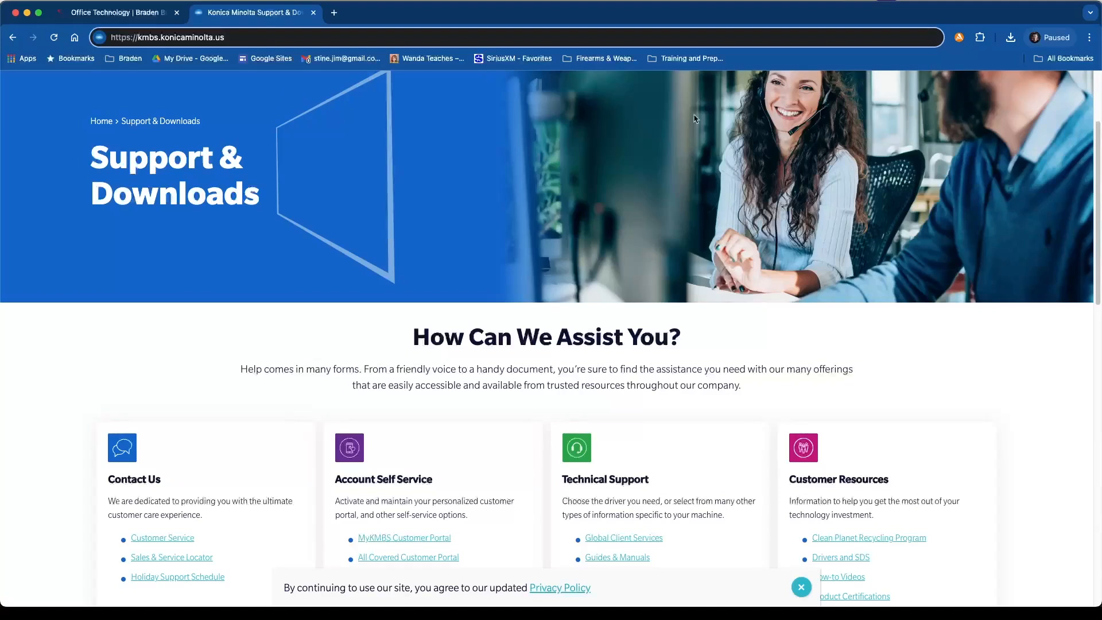
- Go to Support & Downloads and follow Drivers and SDS to the Self-Help Product Support page
scroll(694, 118, up, 3)
click(698, 92)
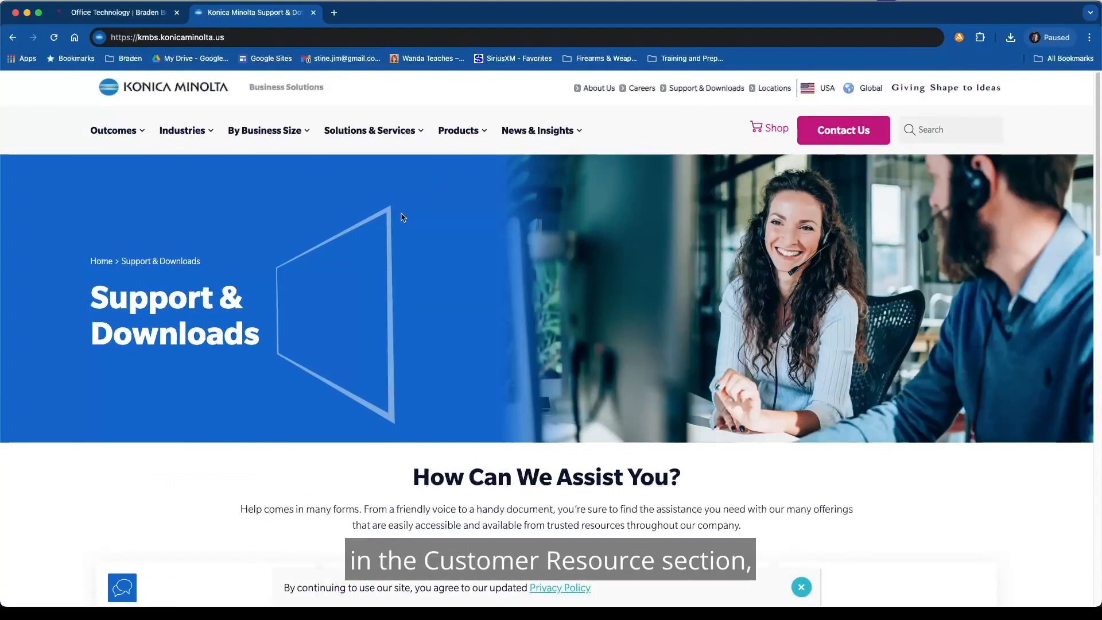
scroll(402, 216, down, 3)
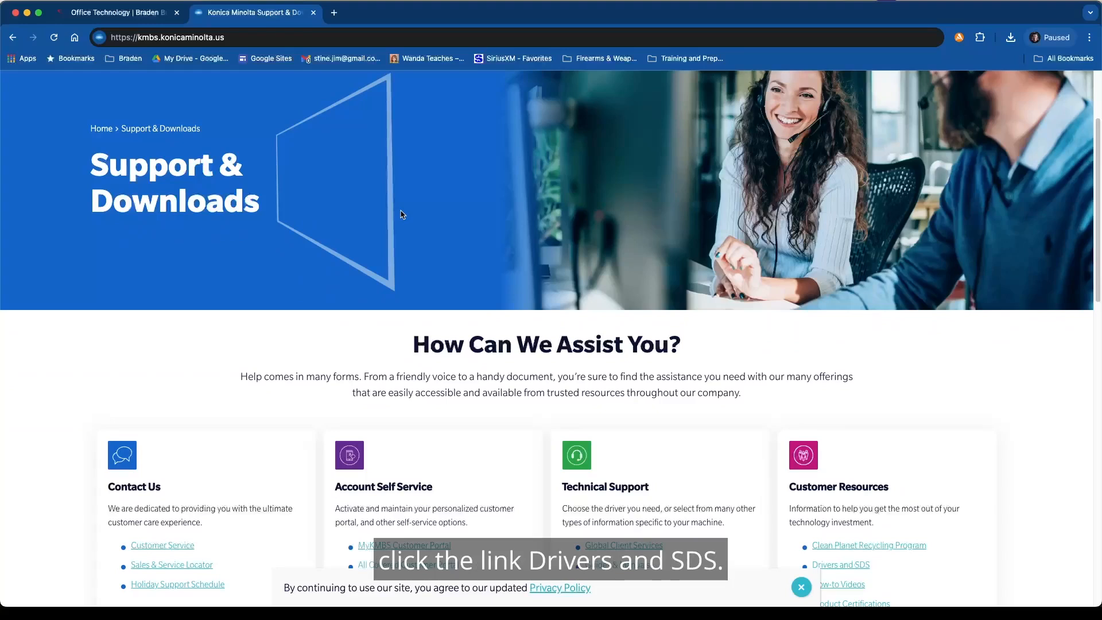
click(867, 571)
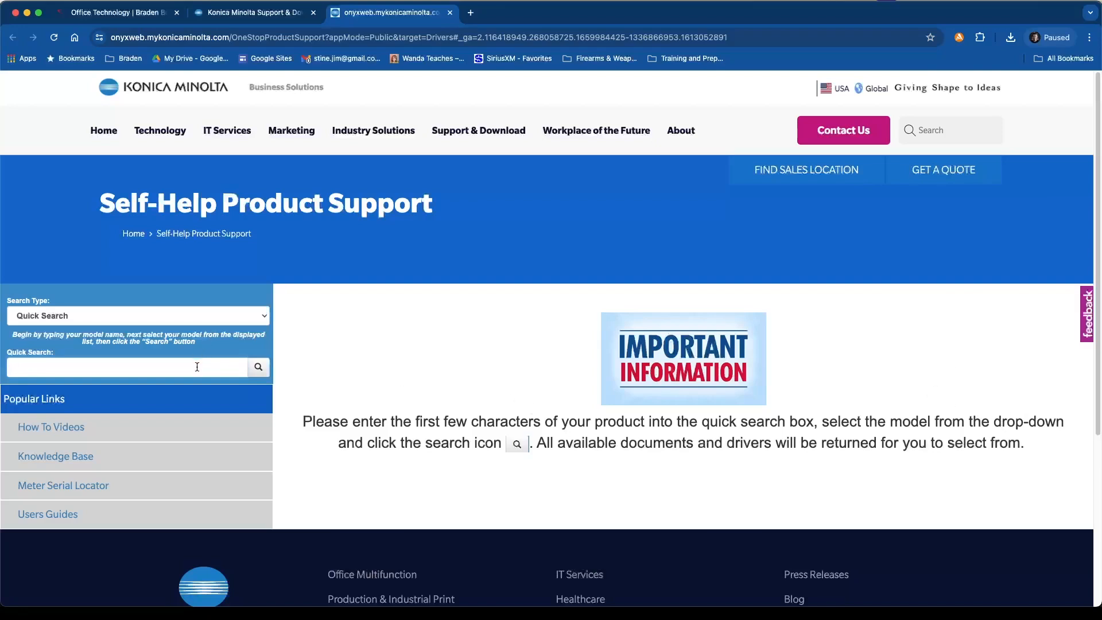
- Search 'C300', select the bizhub C300i and show its Drivers category
text(C300)
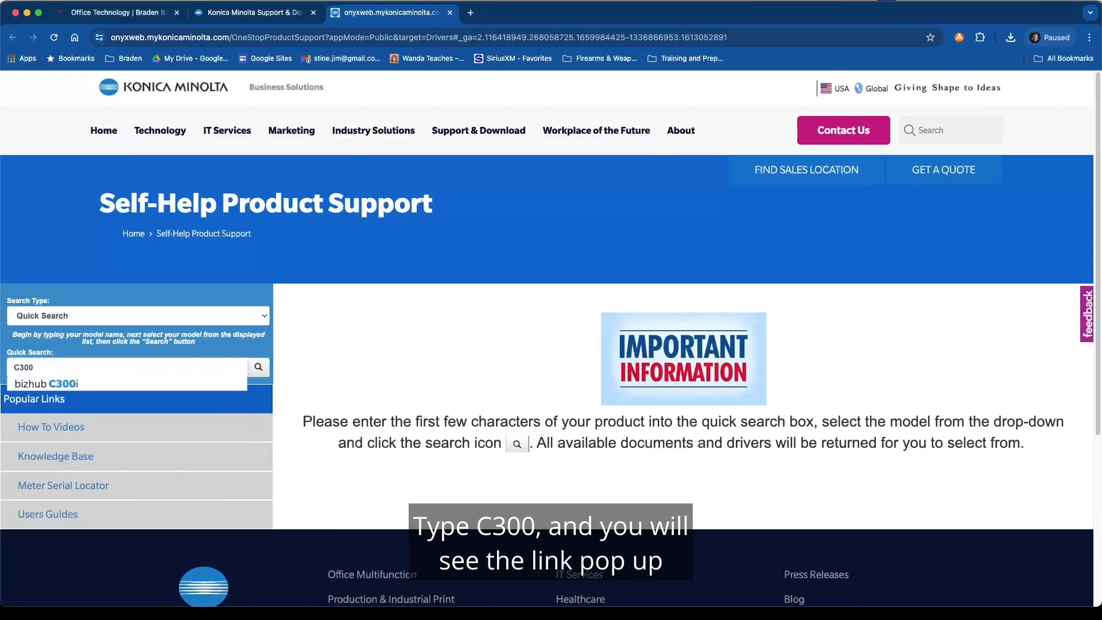
click(77, 384)
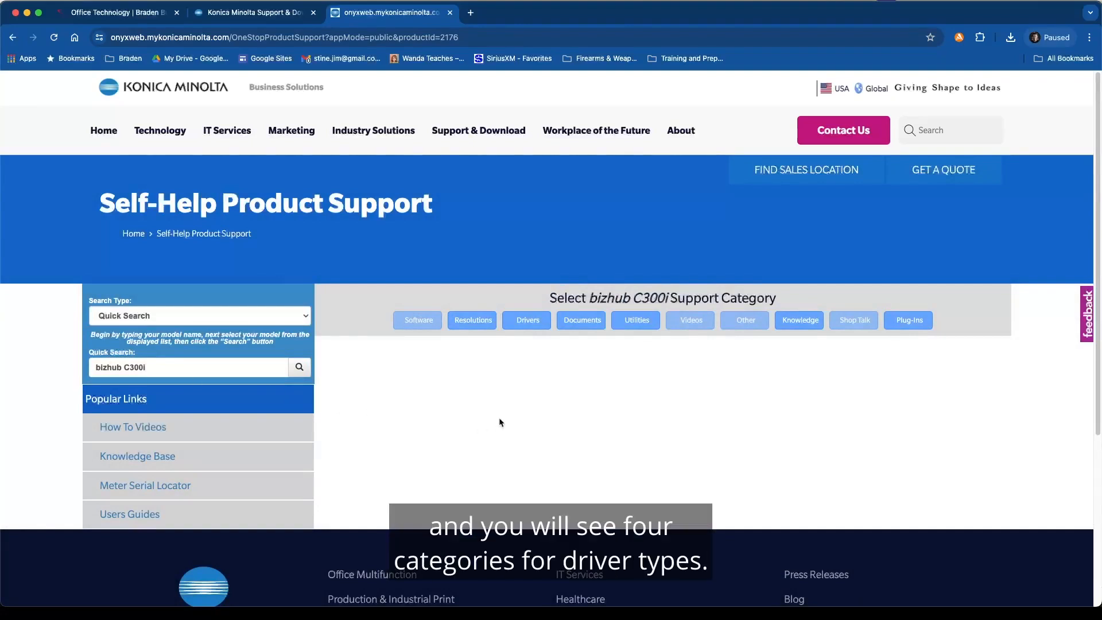
click(515, 321)
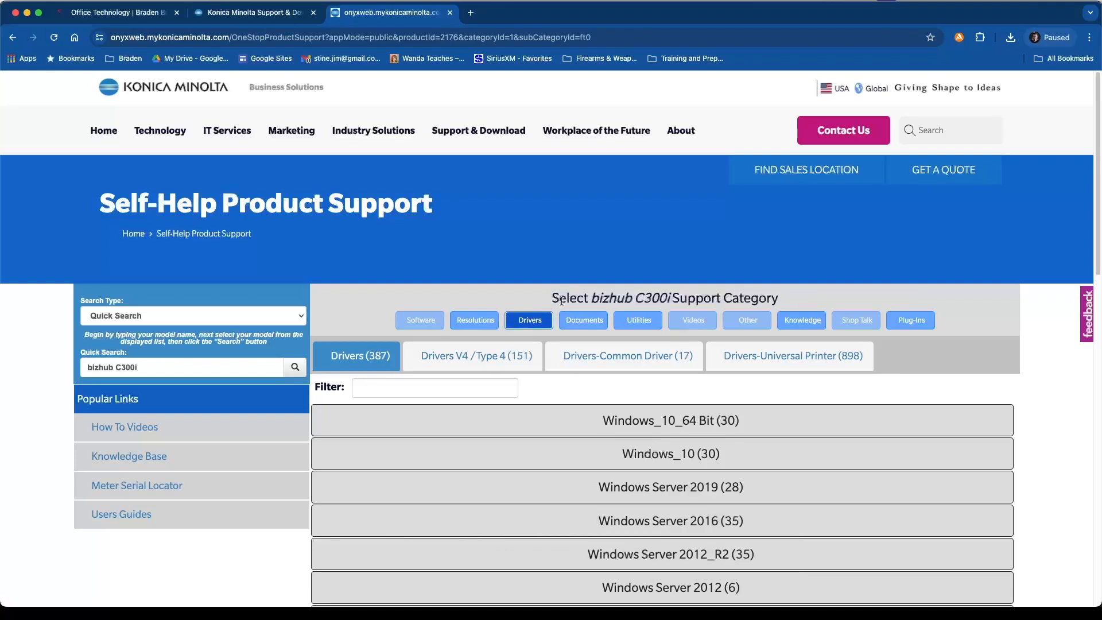
- Expand the Mac OS 10.14.x entry and download the MacOS v5.2.xx PostScript driver zip
scroll(565, 317, down, 2)
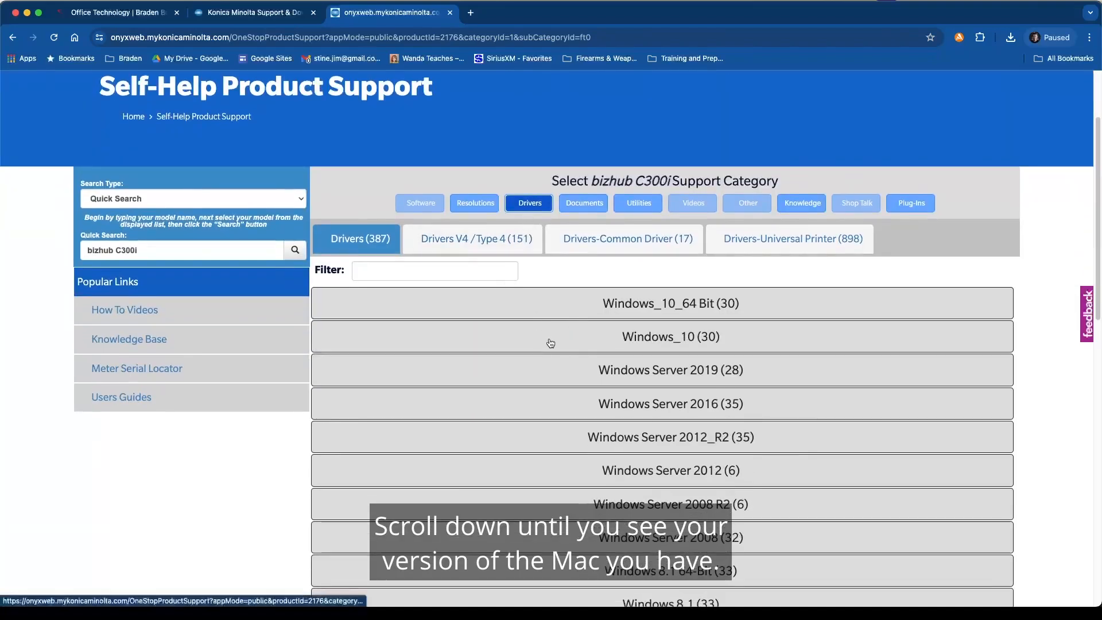
scroll(550, 343, down, 4)
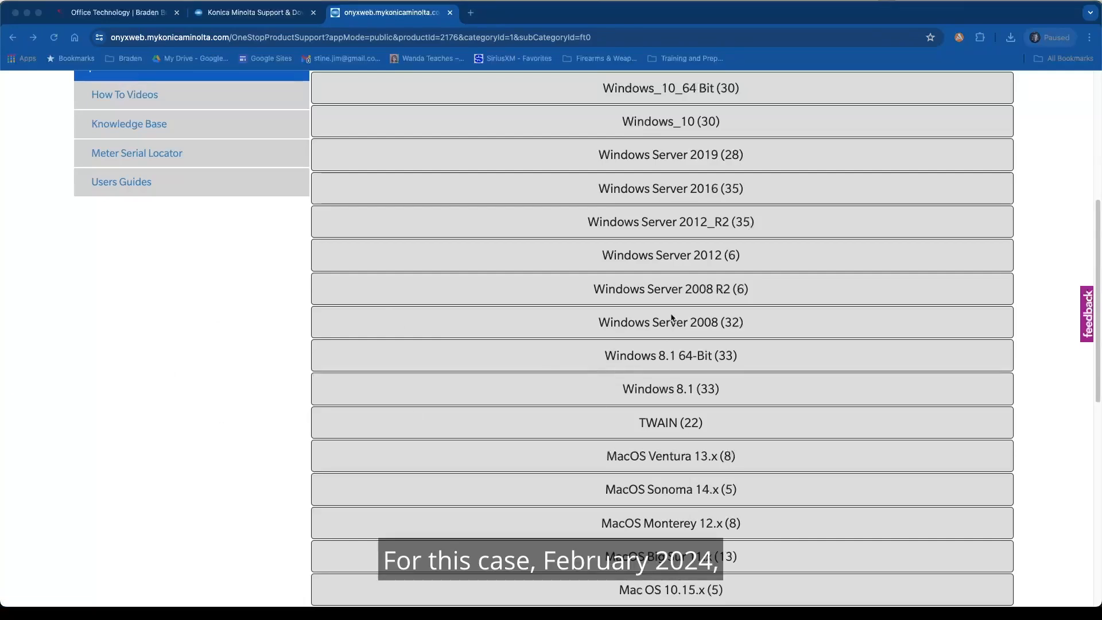
scroll(676, 301, down, 5)
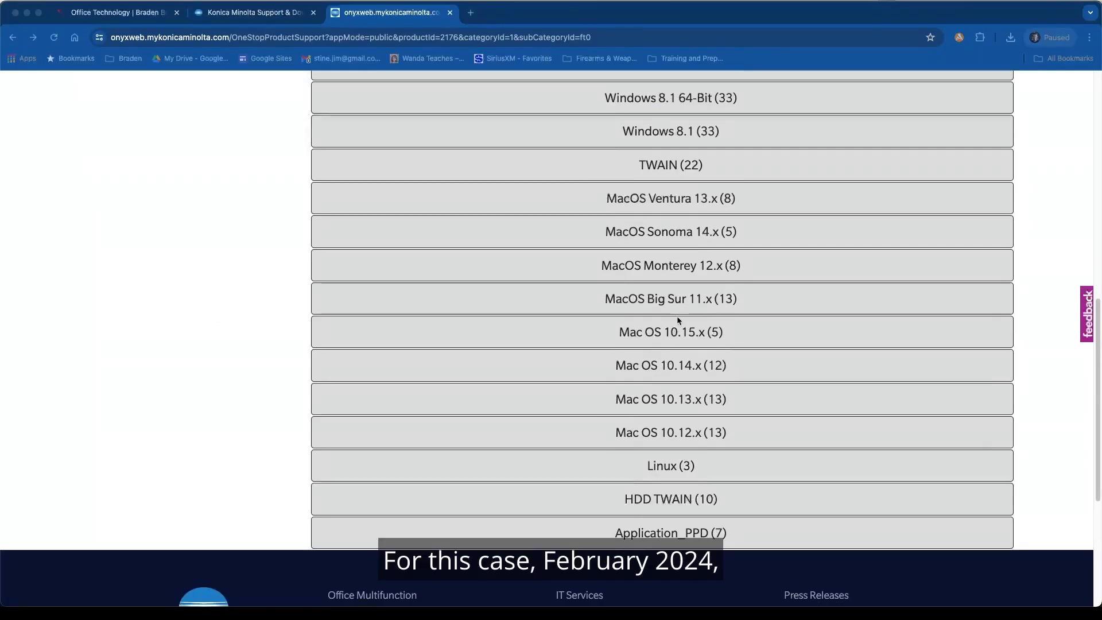
click(673, 369)
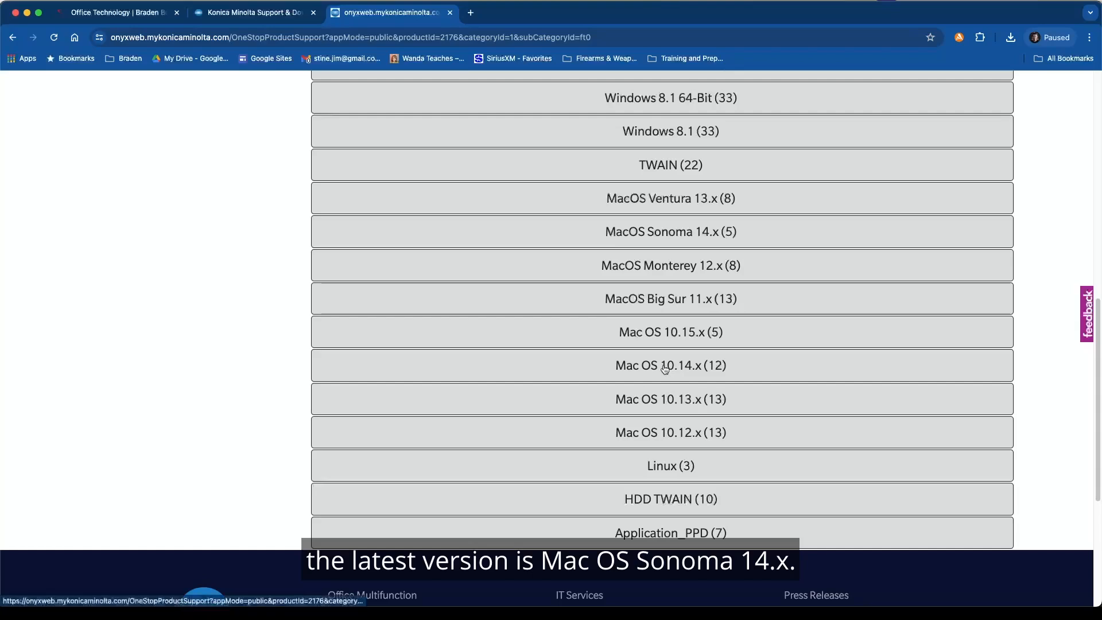
click(672, 368)
scroll(551, 358, down, 1)
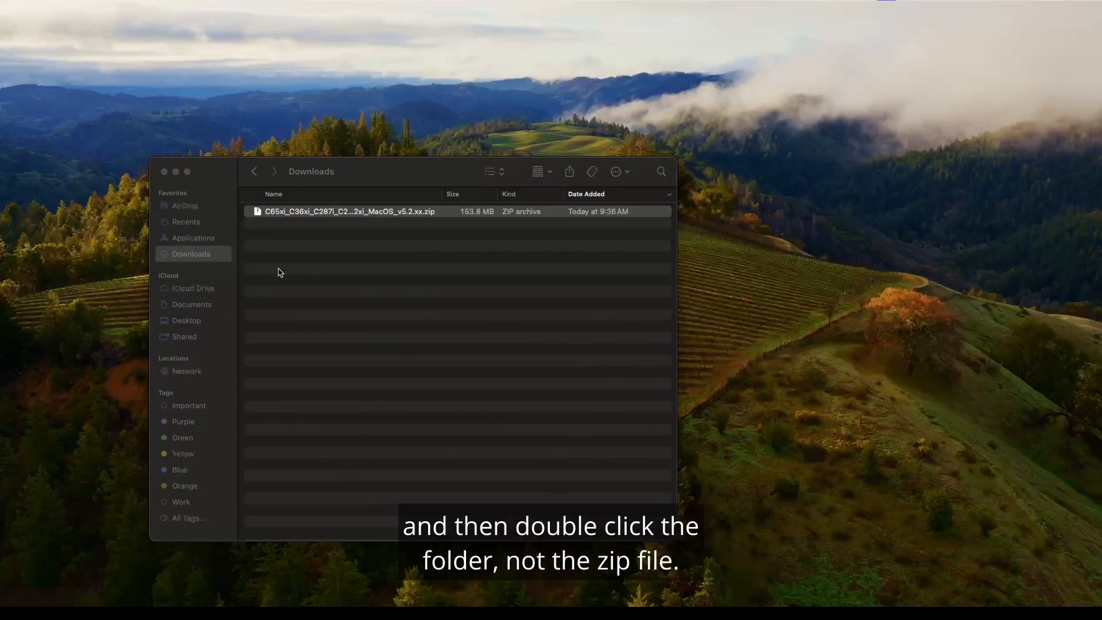
- Unzip the driver archive and open the Driver › OS_11_x › Letter folder in Finder
double_click(329, 212)
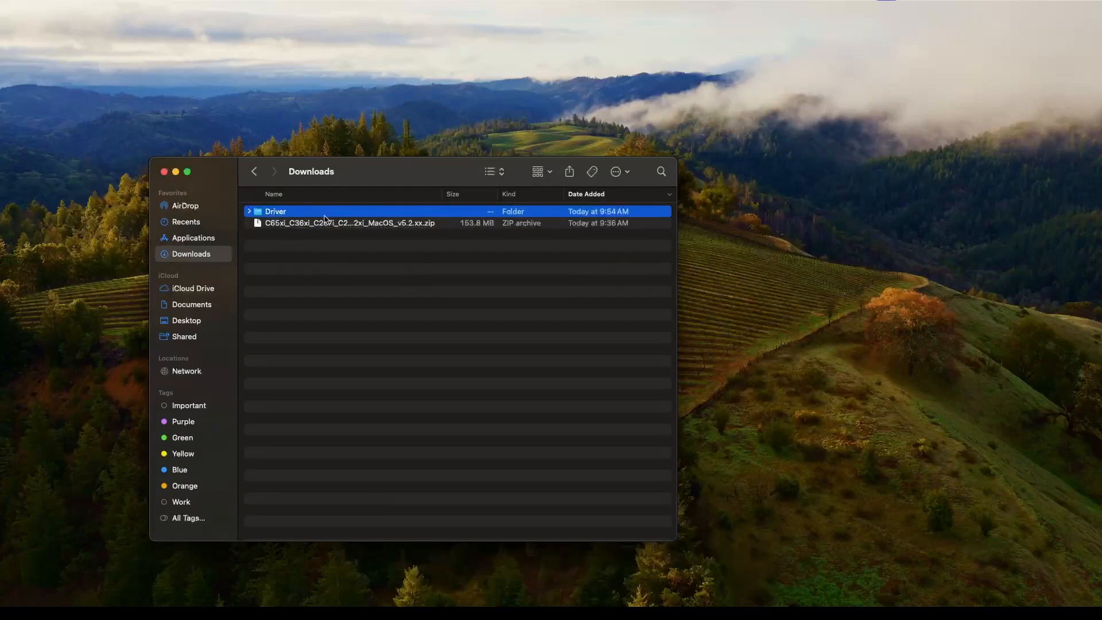
double_click(275, 212)
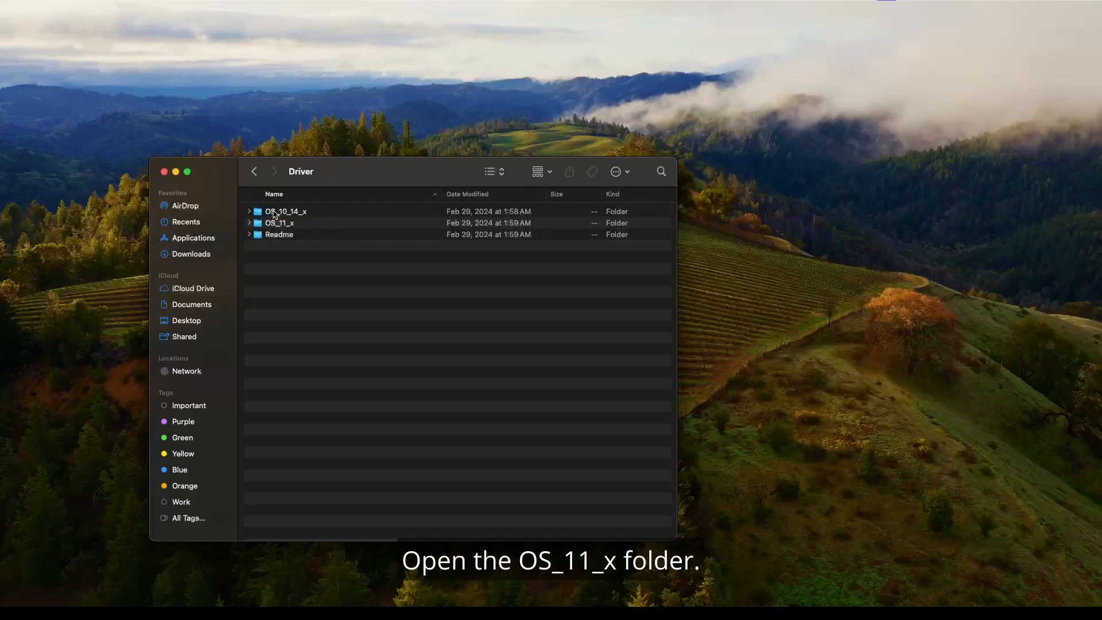
double_click(306, 224)
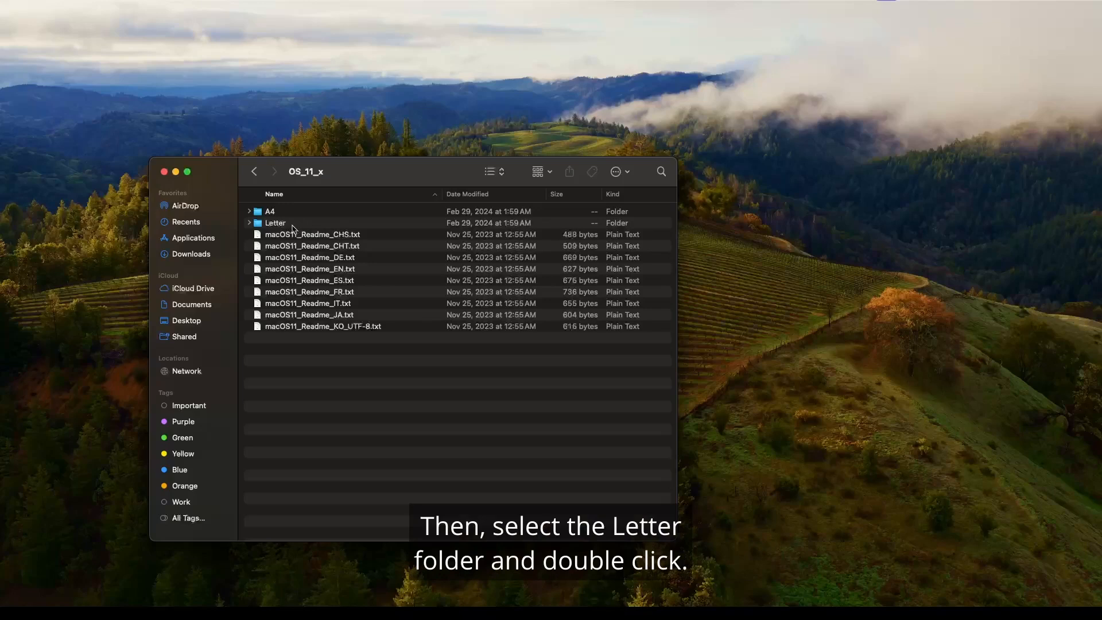
double_click(293, 224)
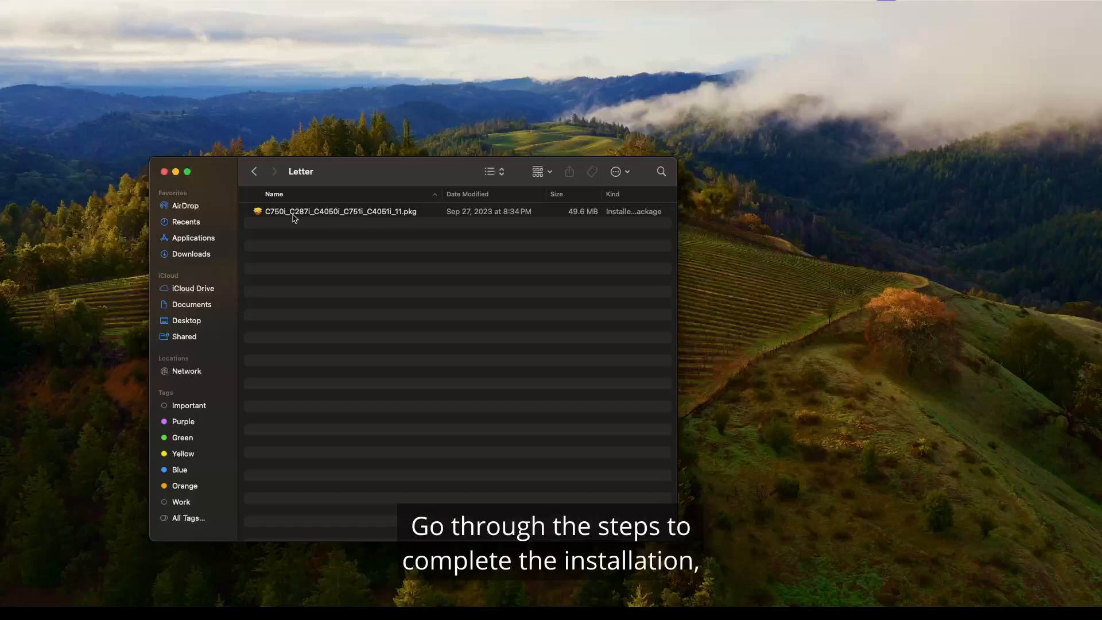
- Run the KONICA MINOLTA PS driver installer, accept the licence and authorise with the admin password
double_click(294, 212)
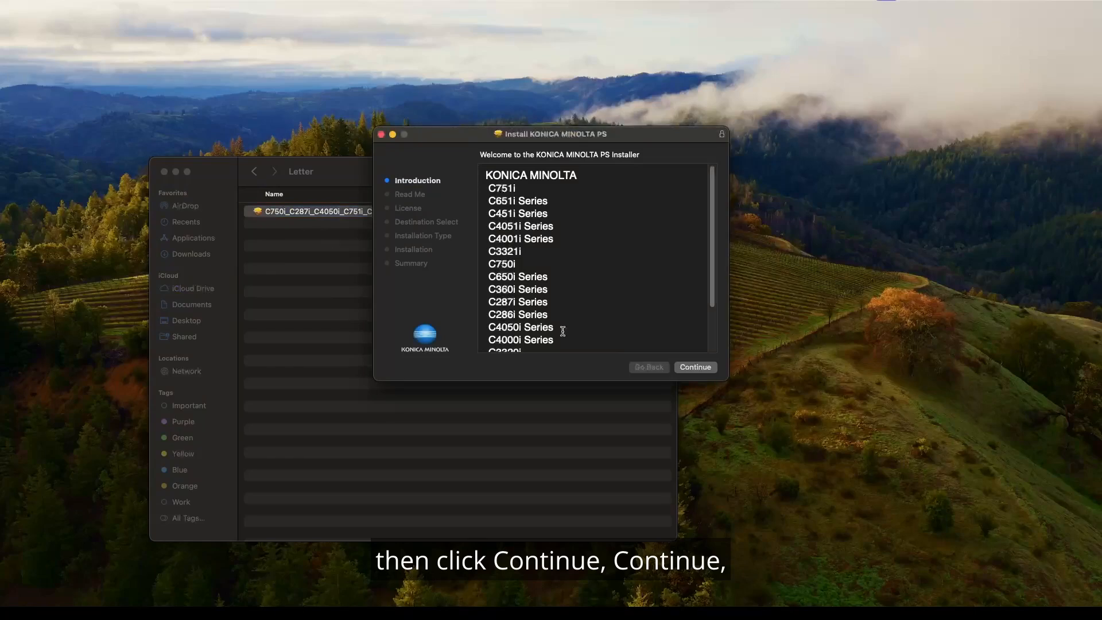
click(697, 371)
click(697, 369)
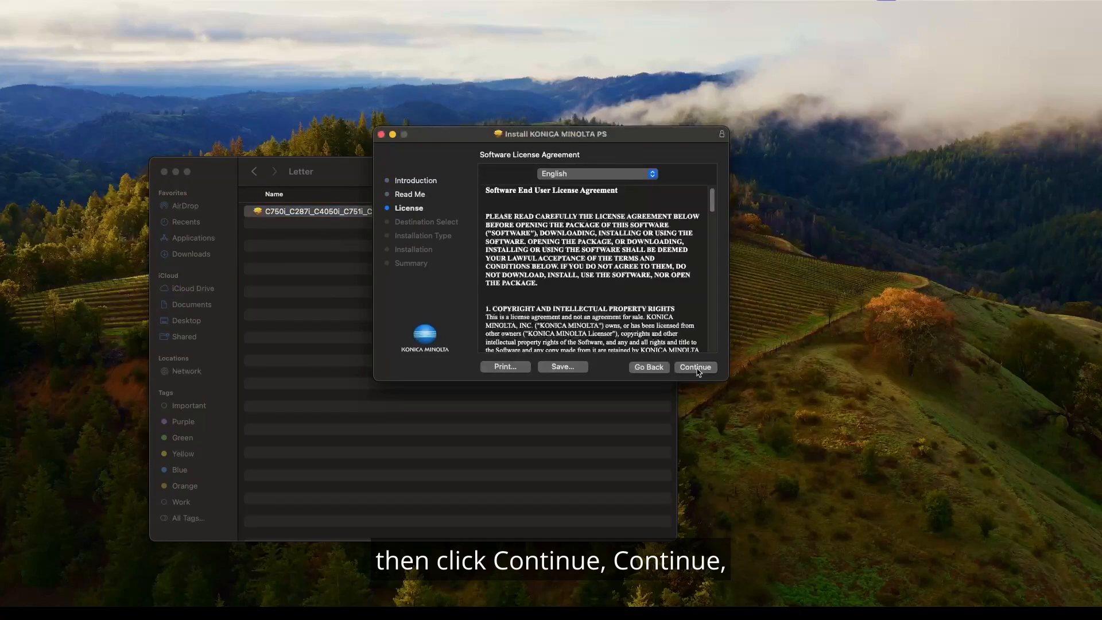
click(696, 369)
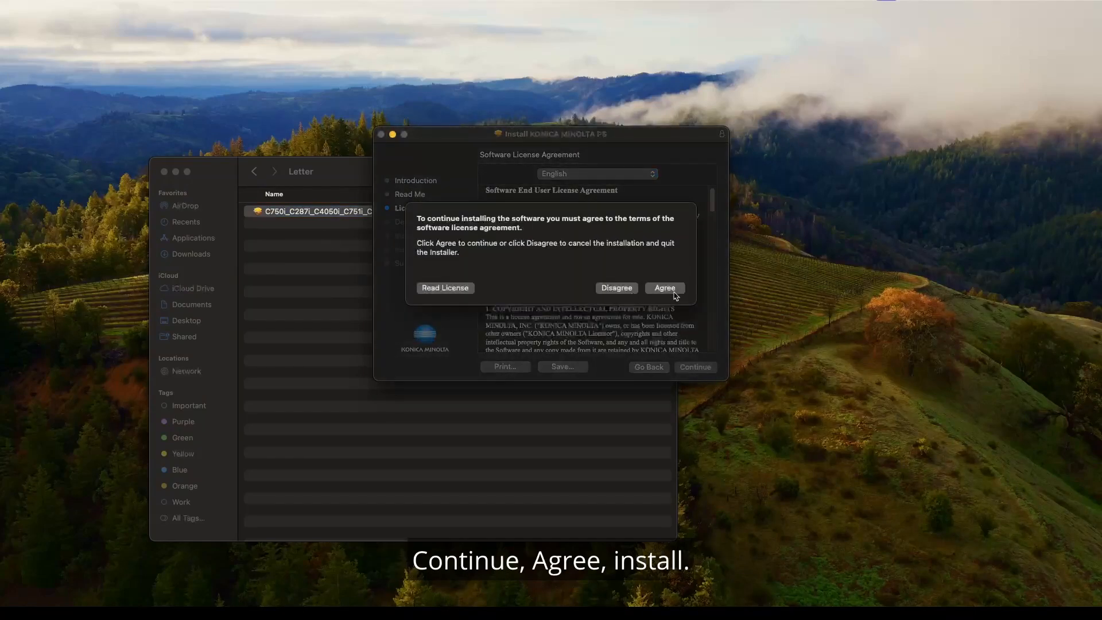
click(665, 287)
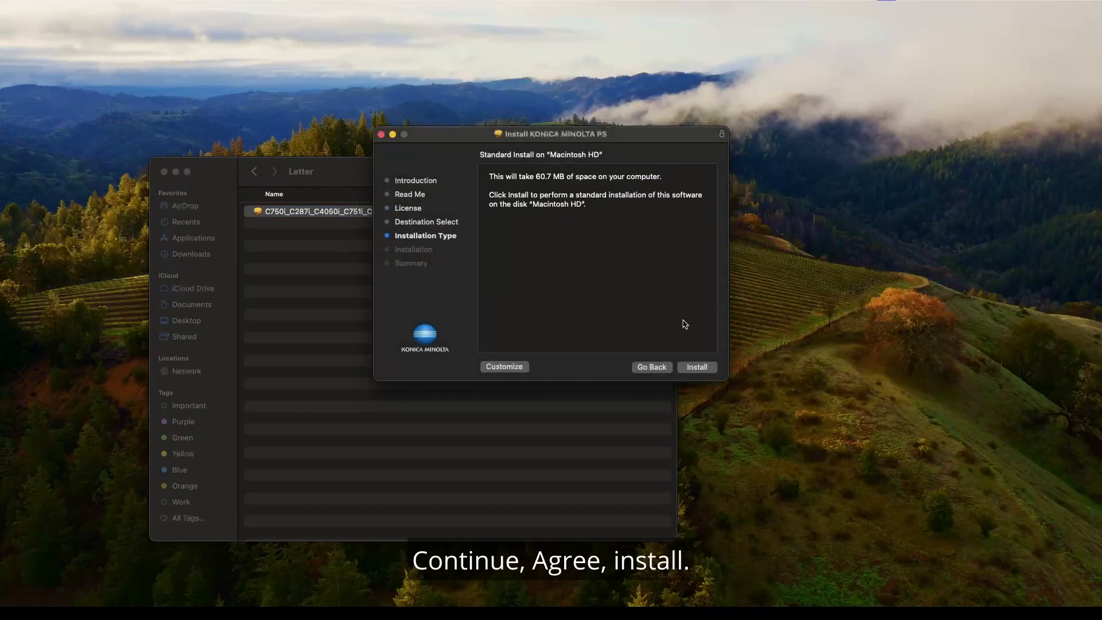
click(696, 367)
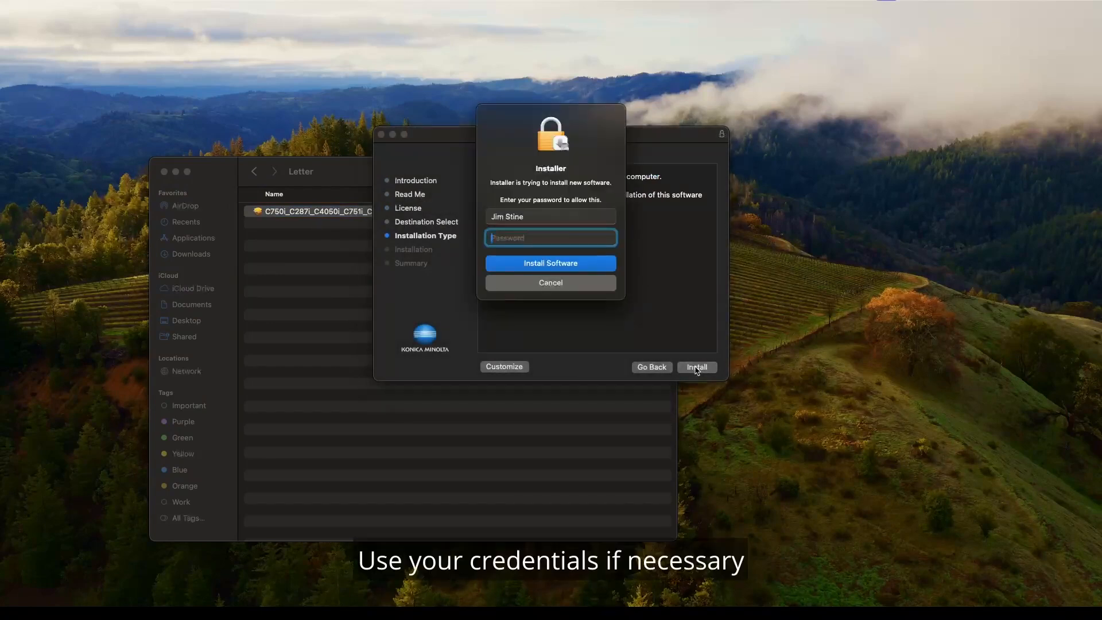
text(•••••••••••••)
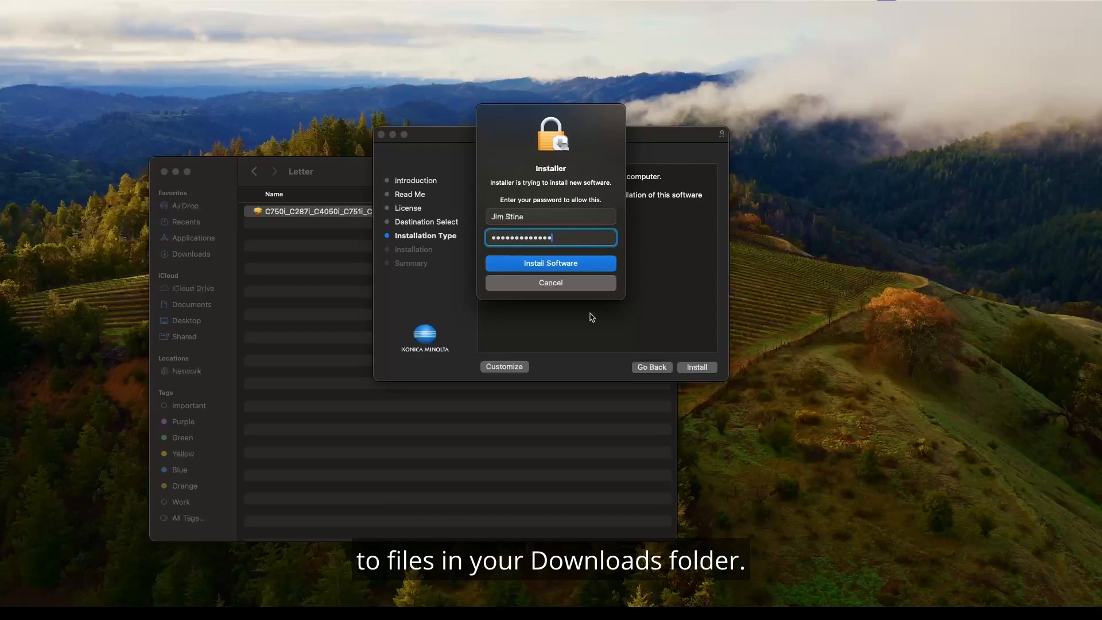
click(580, 267)
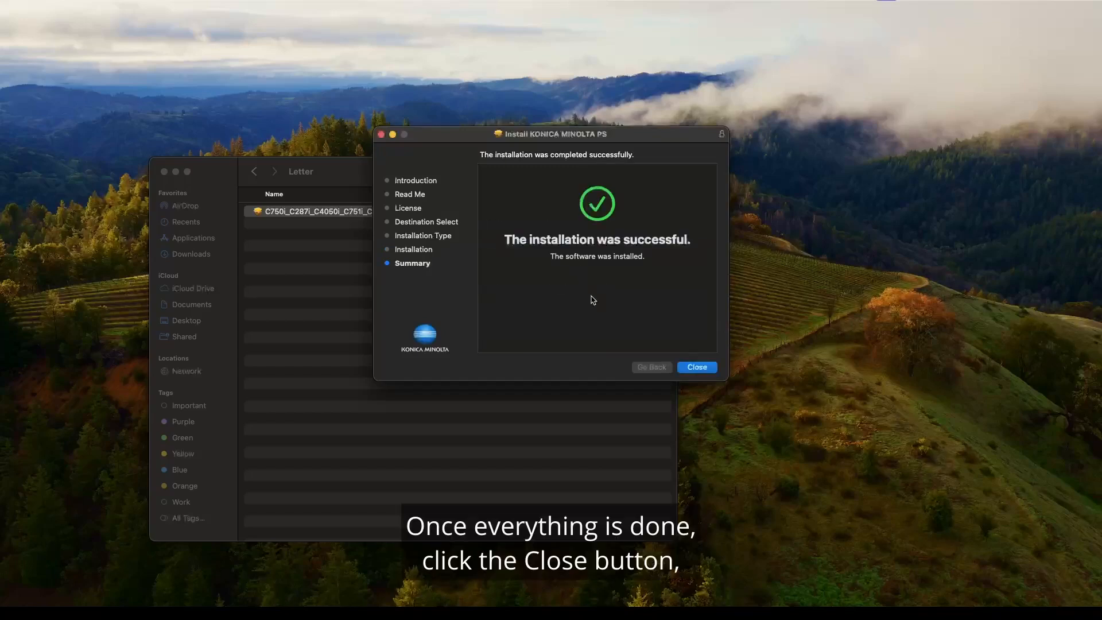
- Close the finished installer, allow Downloads access and move the package to the Trash
click(697, 367)
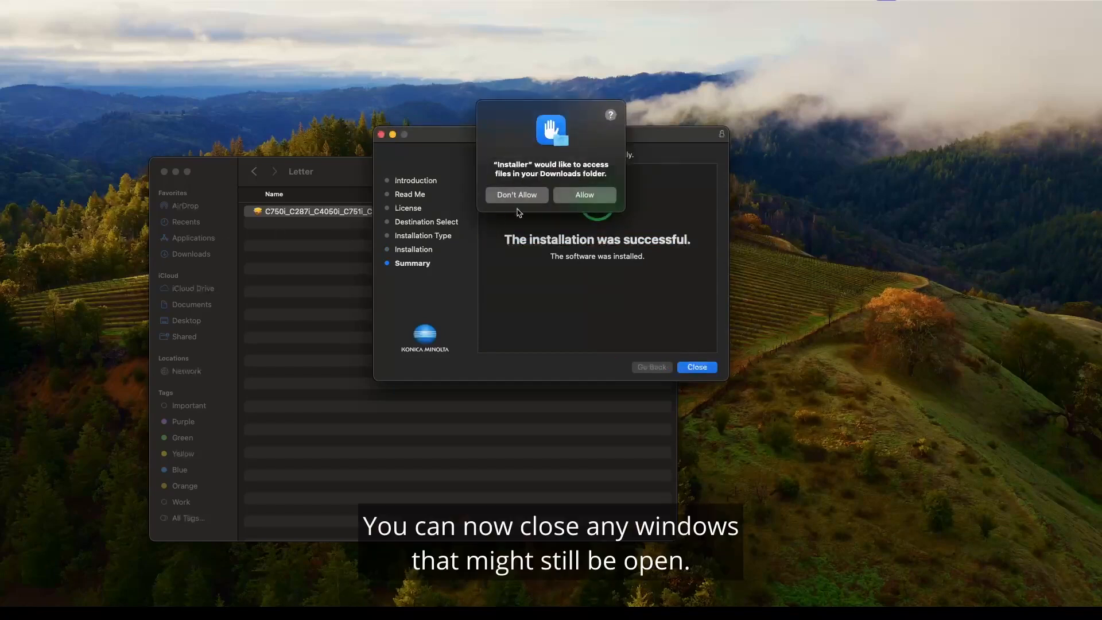
click(593, 196)
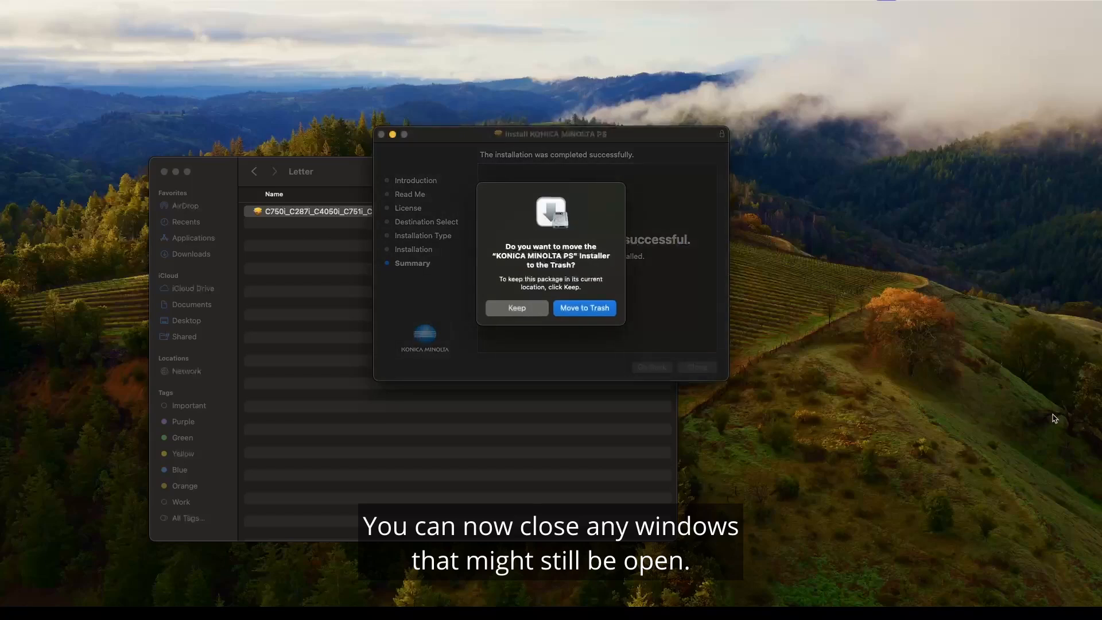
click(597, 308)
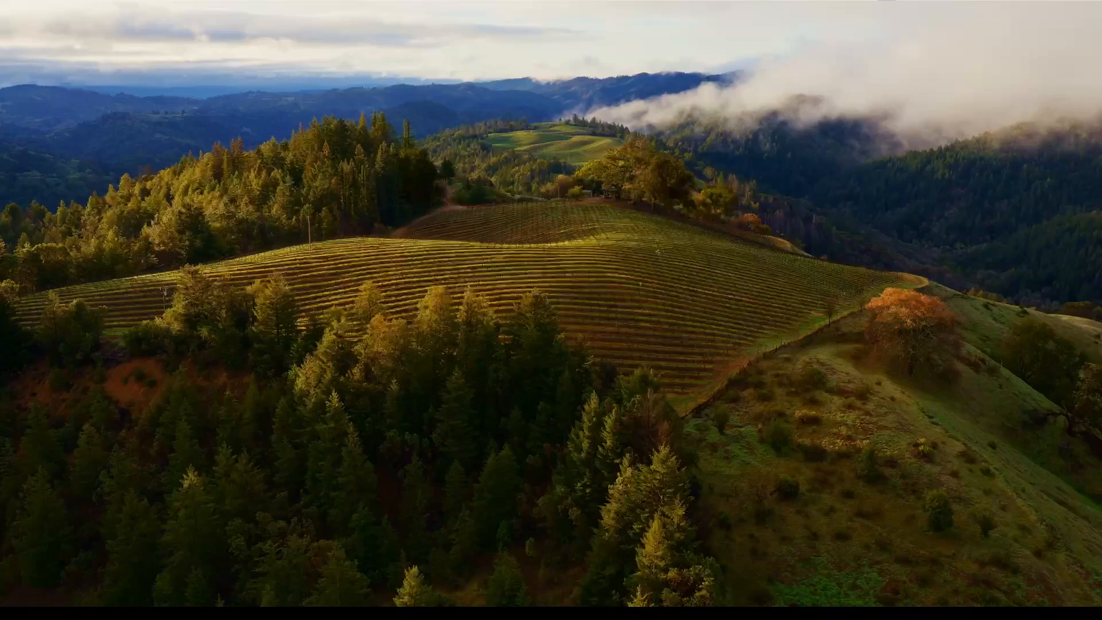
- Open Printers & Scanners in System Settings and bring up the Add Printer window
click(13, 5)
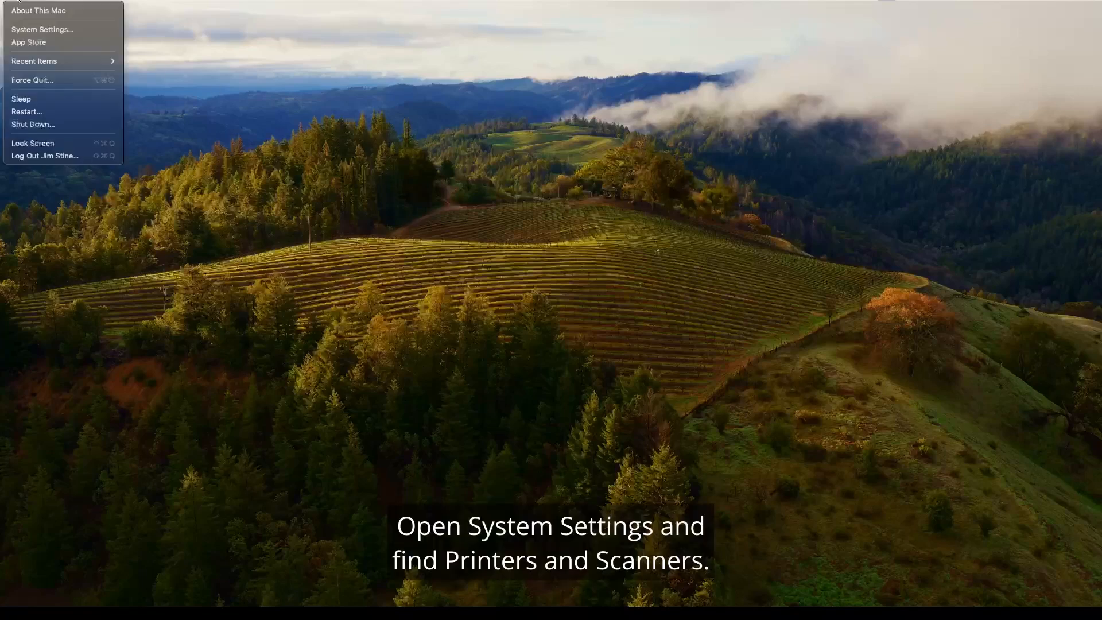
click(35, 27)
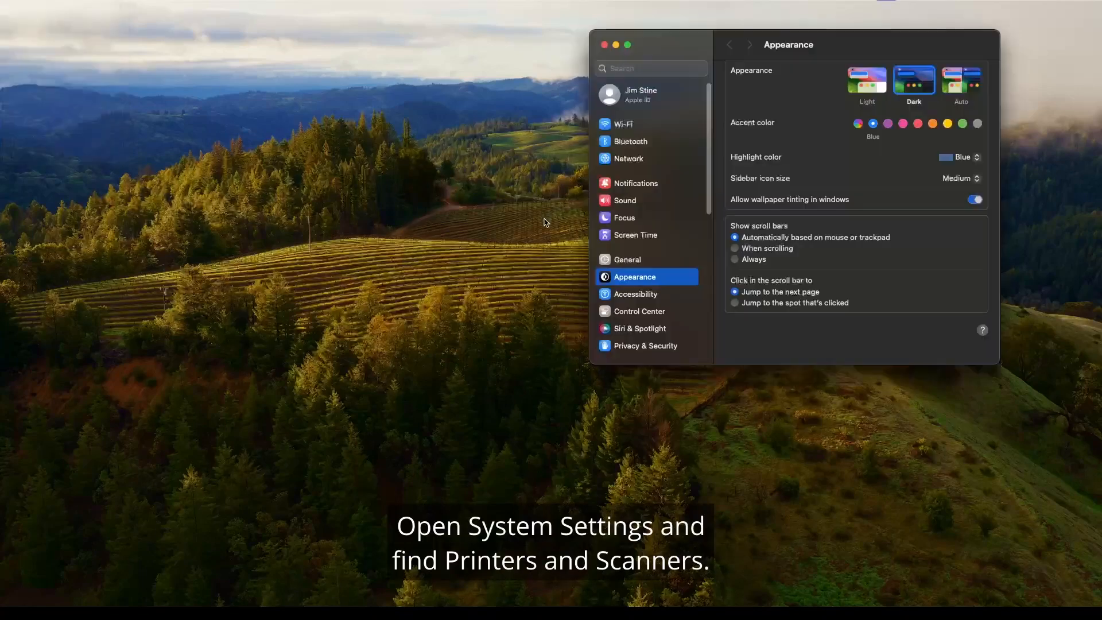
scroll(639, 221, down, 10)
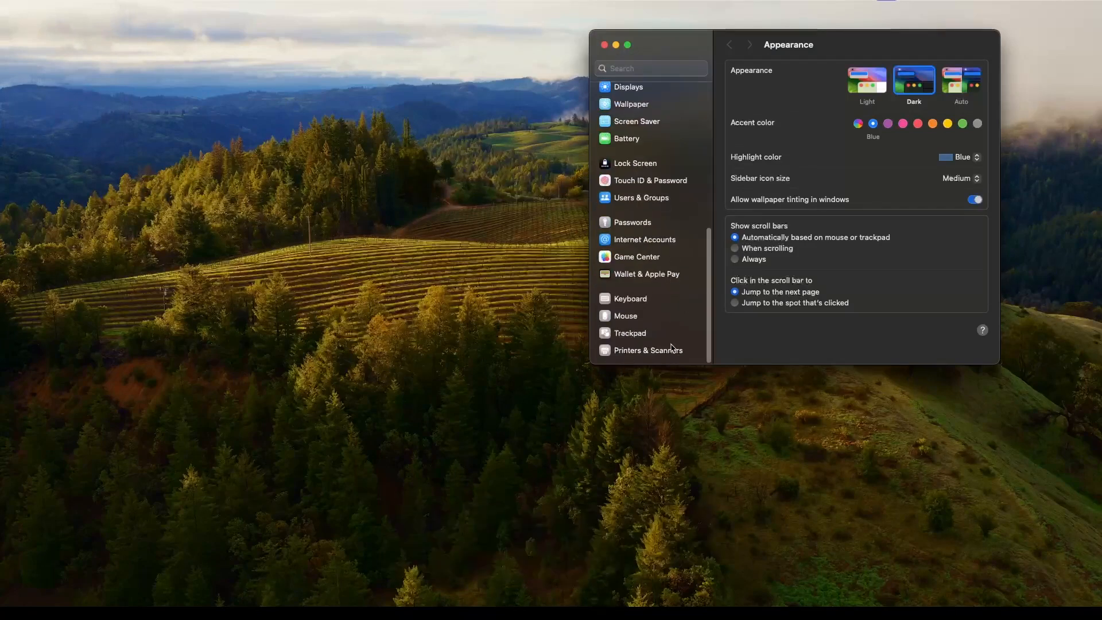
click(672, 347)
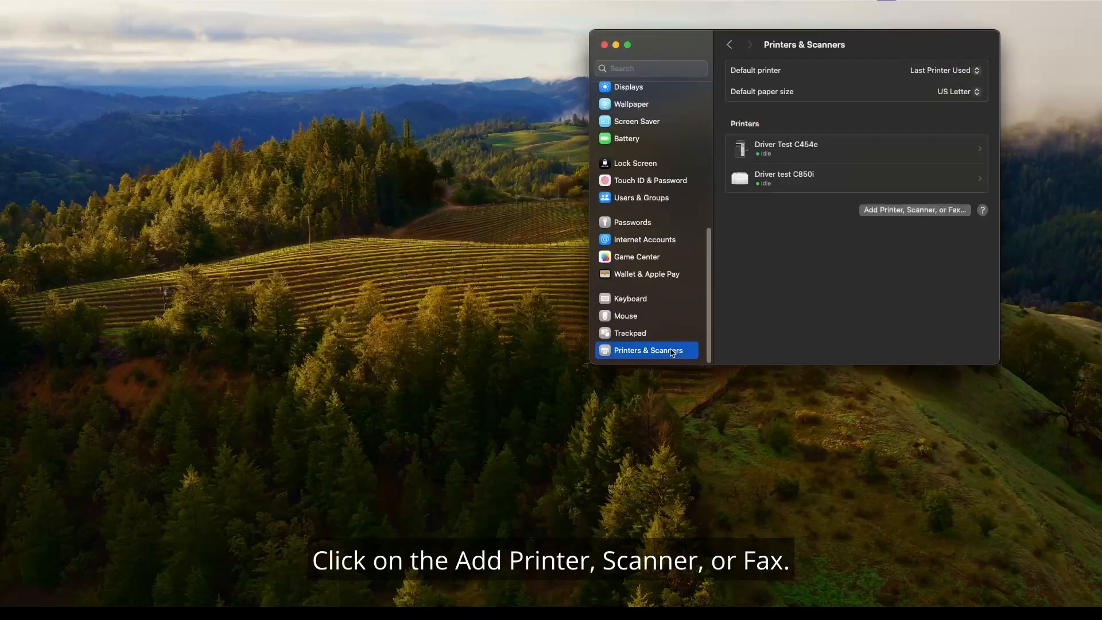
click(902, 210)
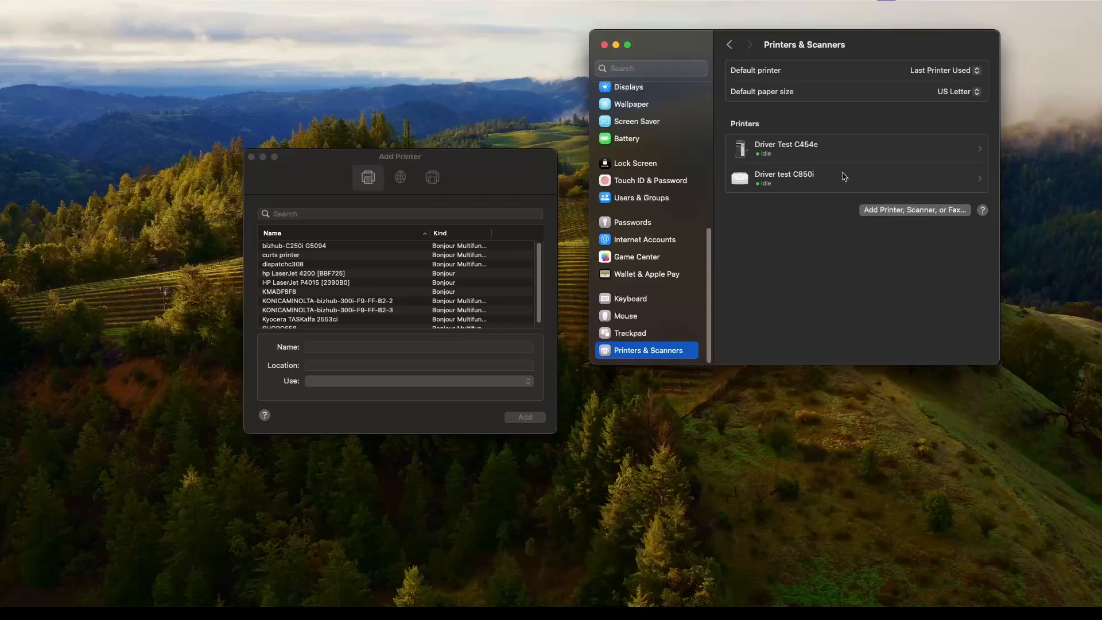
- Add an IP printer at 10.25.56.128 and name it 'color printer'
click(405, 179)
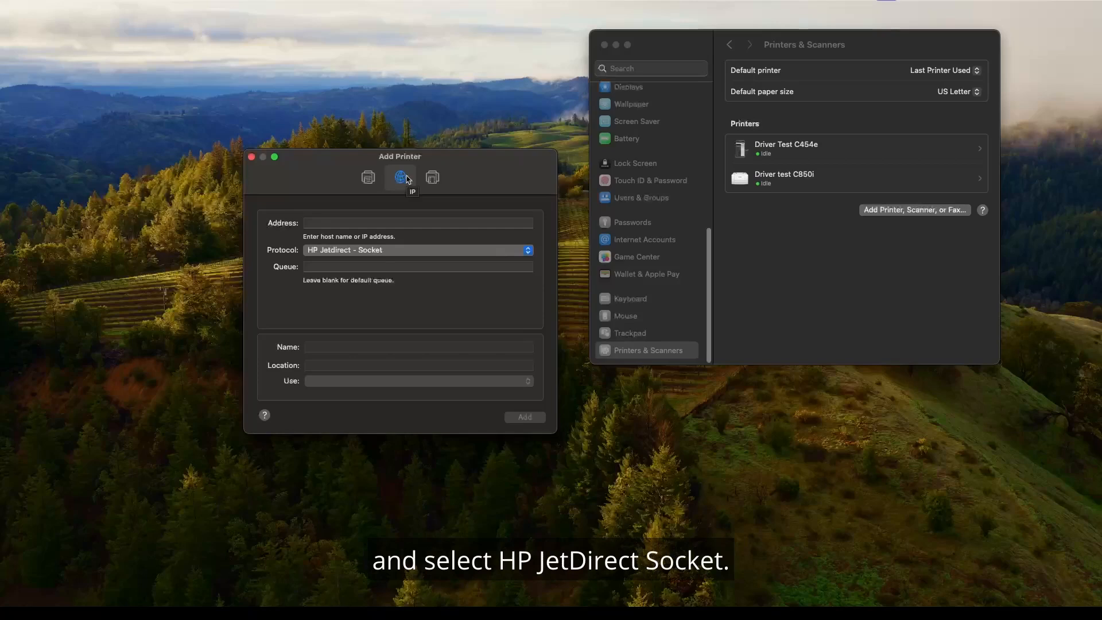
click(409, 225)
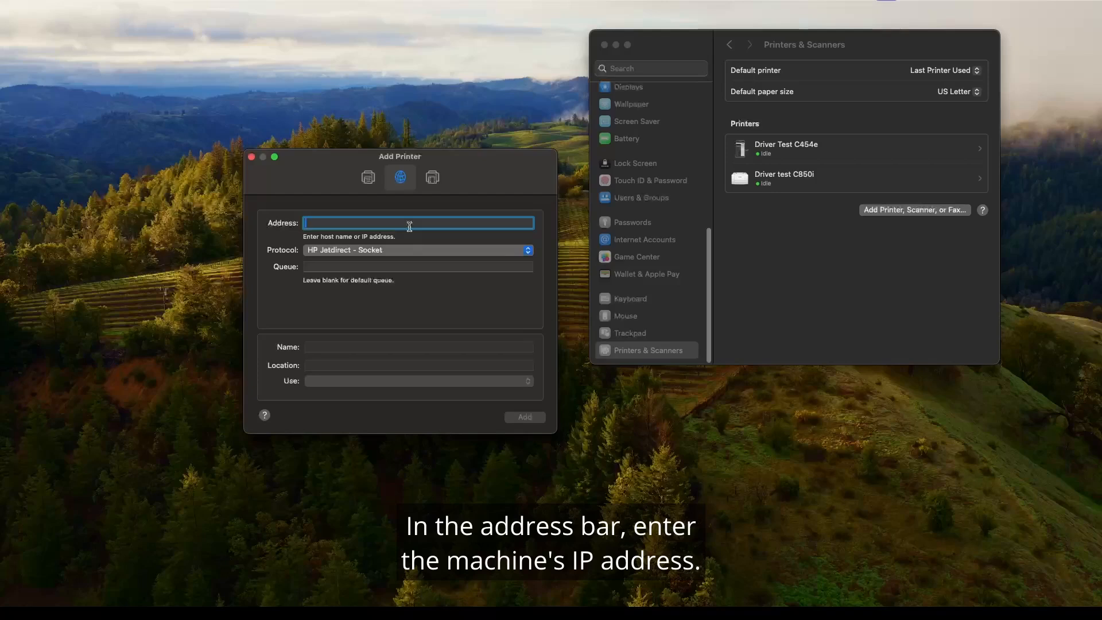
text(10.25.56)
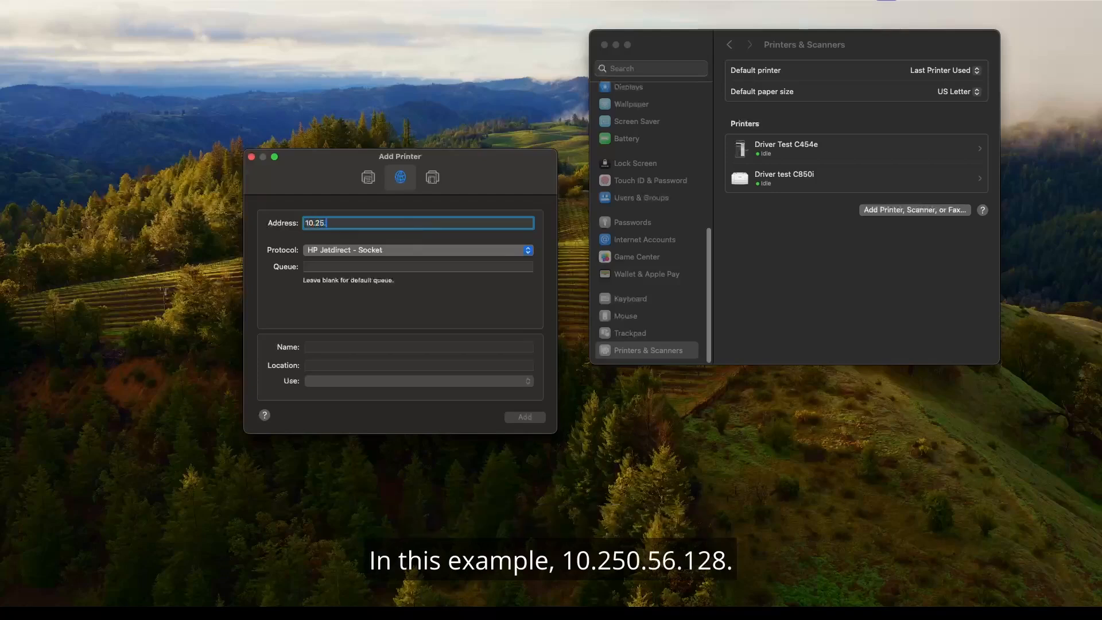
text(.128)
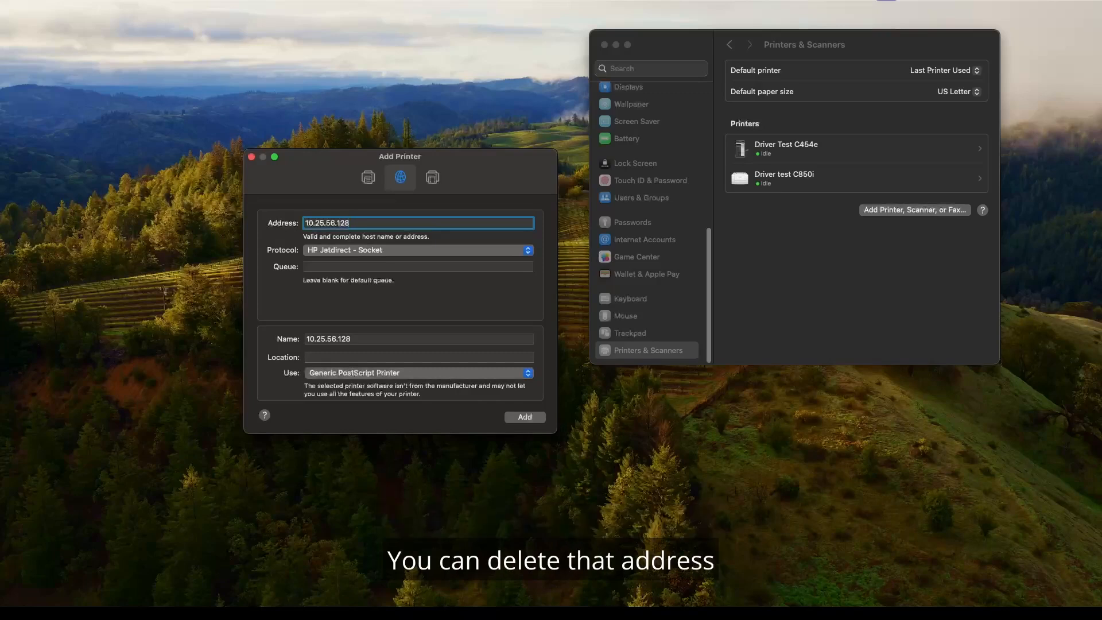
click(373, 337)
key(BackSpace)
key(BackSpace)
key(BackSpace)
key(BackSpace)
key(BackSpace)
key(BackSpace)
key(BackSpace)
key(BackSpace)
key(BackSpace)
key(BackSpace)
key(BackSpace)
key(BackSpace)
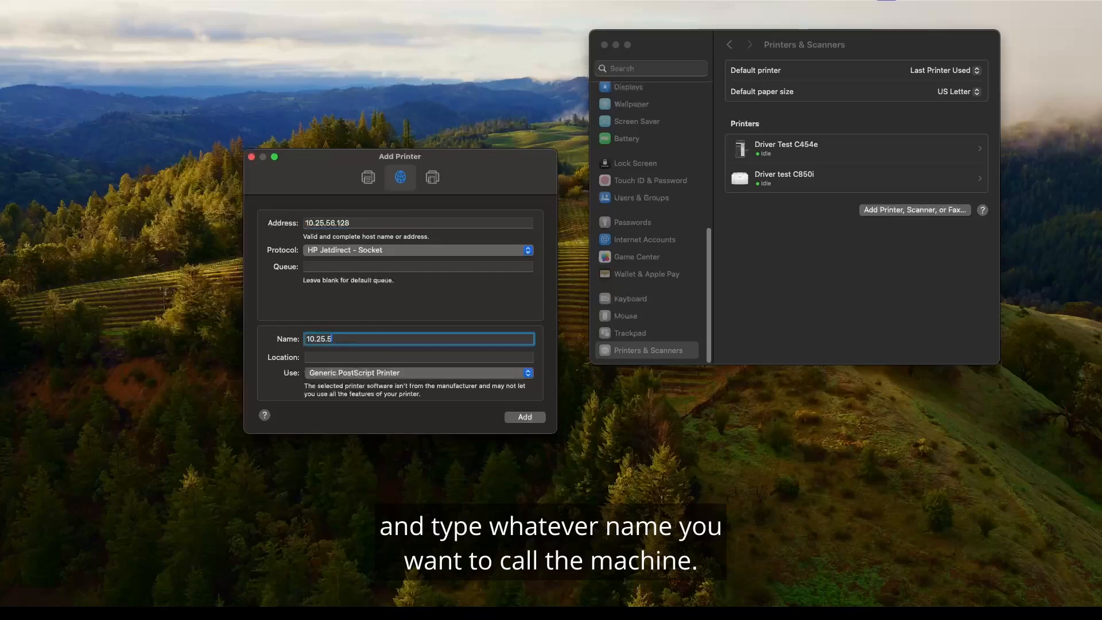
text(color printer)
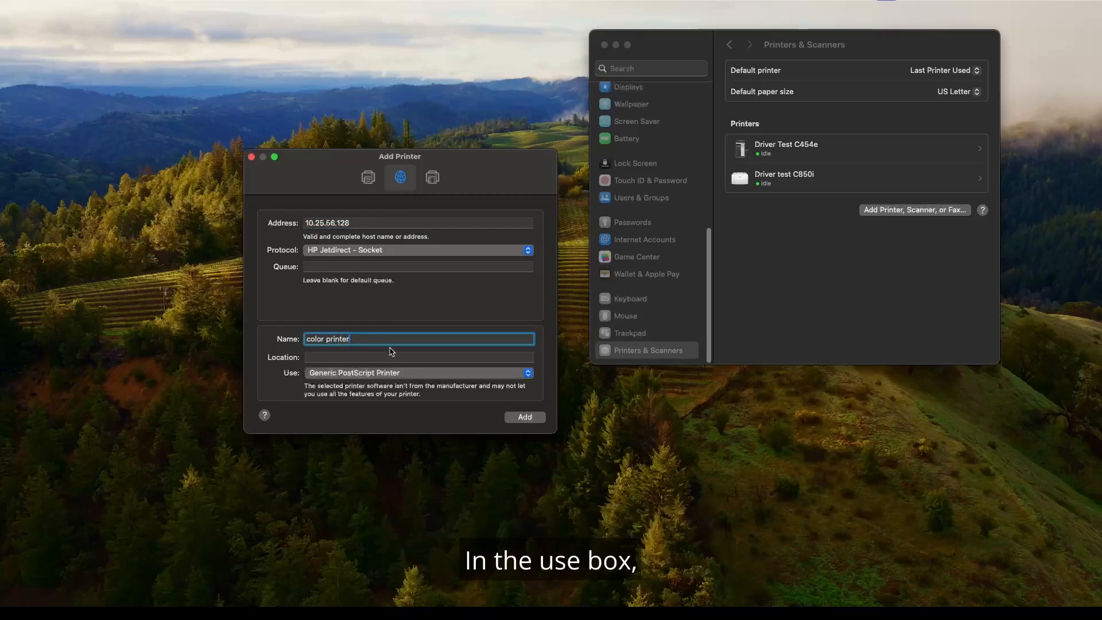
- Choose KONICA MINOLTA C300i PS as the printer software and add the printer
click(441, 377)
click(432, 397)
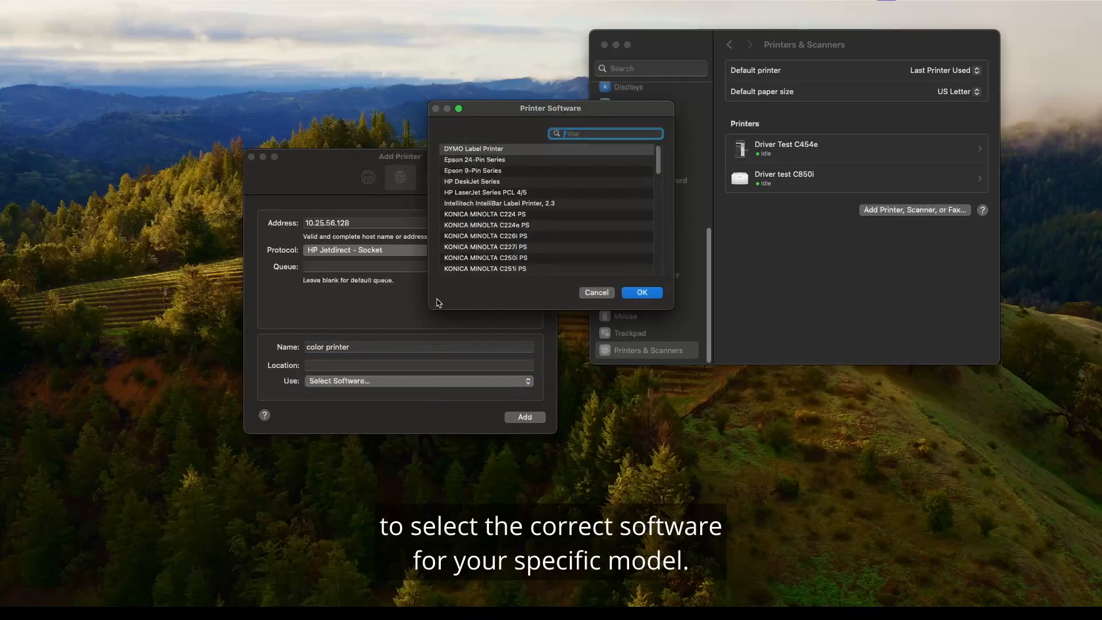
scroll(522, 247, down, 2)
scroll(542, 253, down, 2)
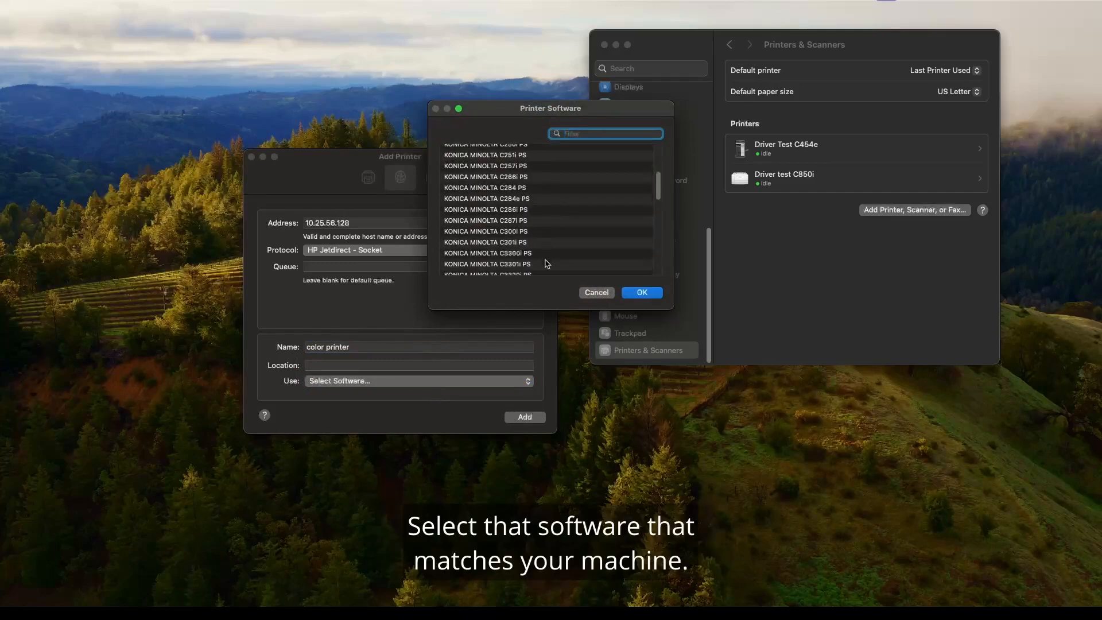
click(522, 232)
click(637, 293)
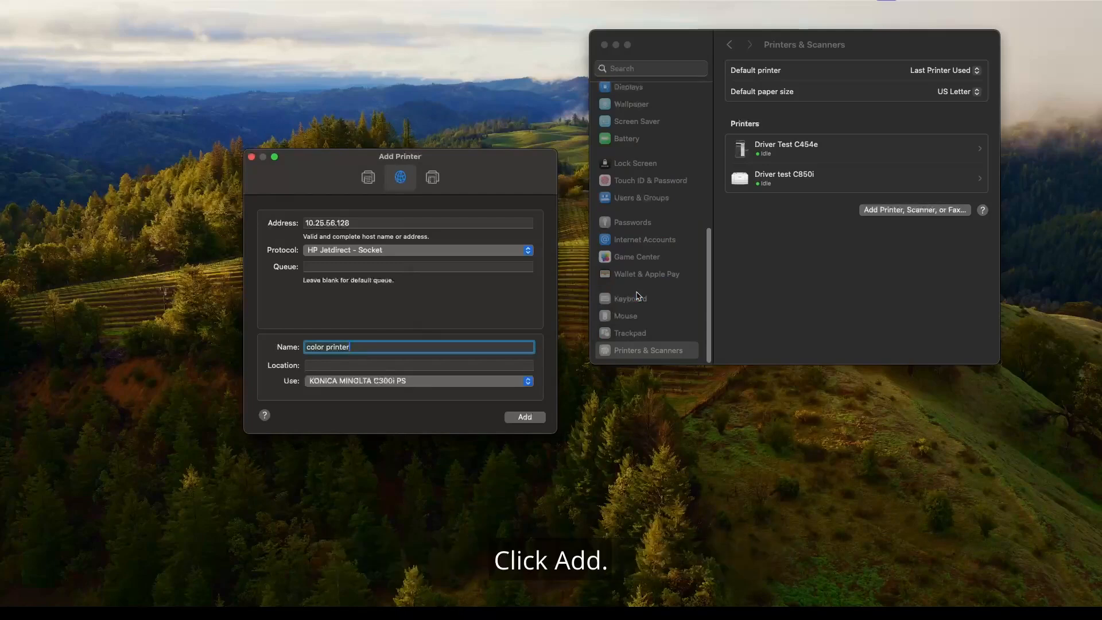
click(538, 420)
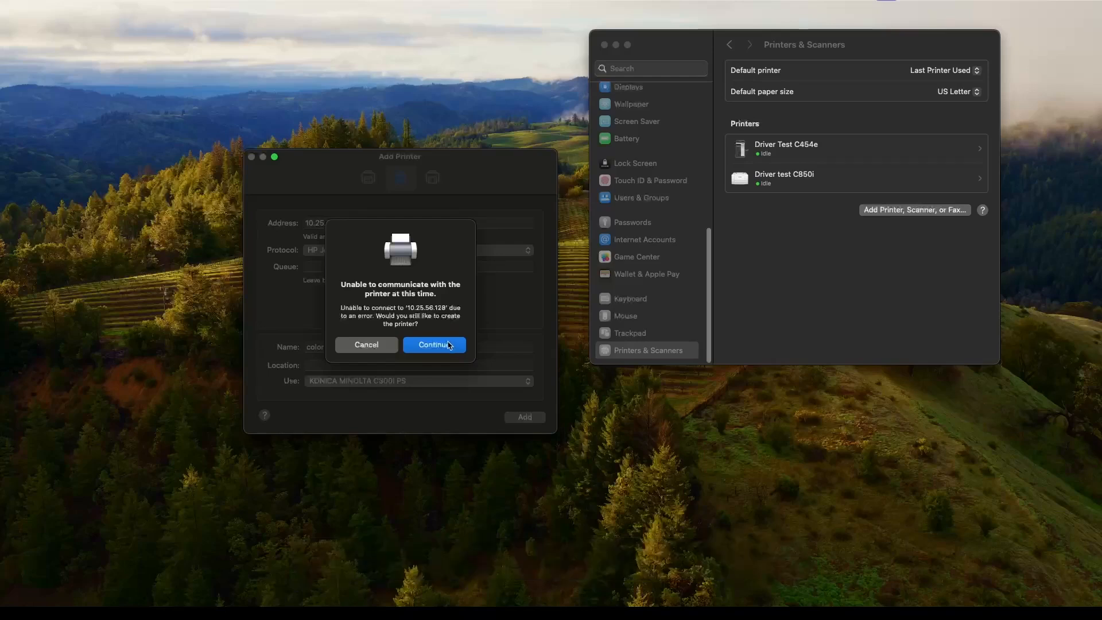
- Create the color printer despite the communication warning and accept its options sheet
click(449, 344)
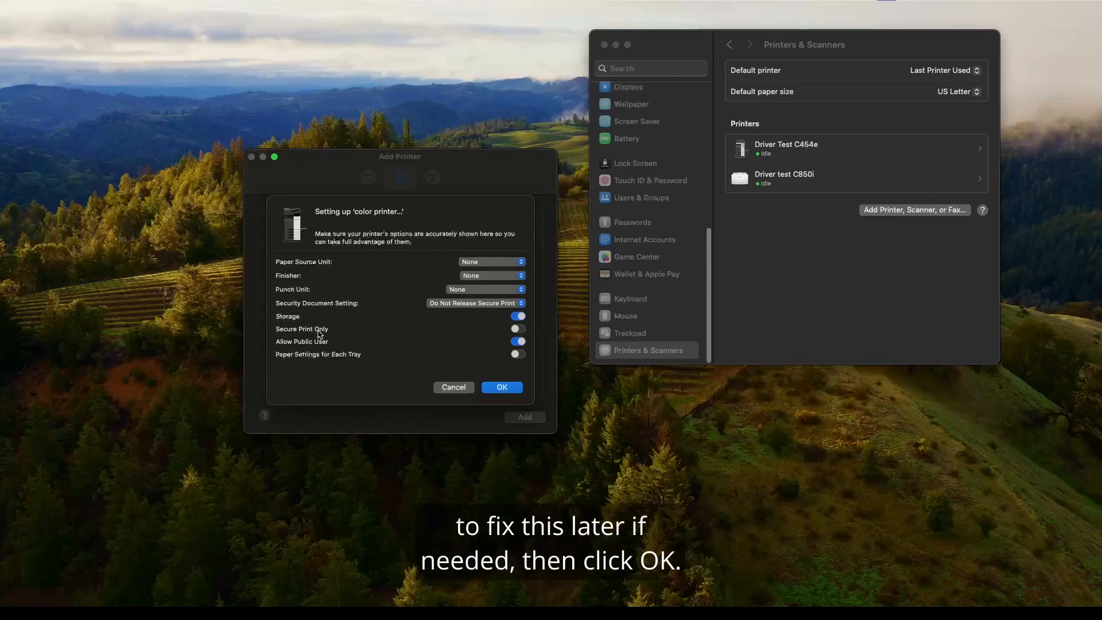
click(502, 386)
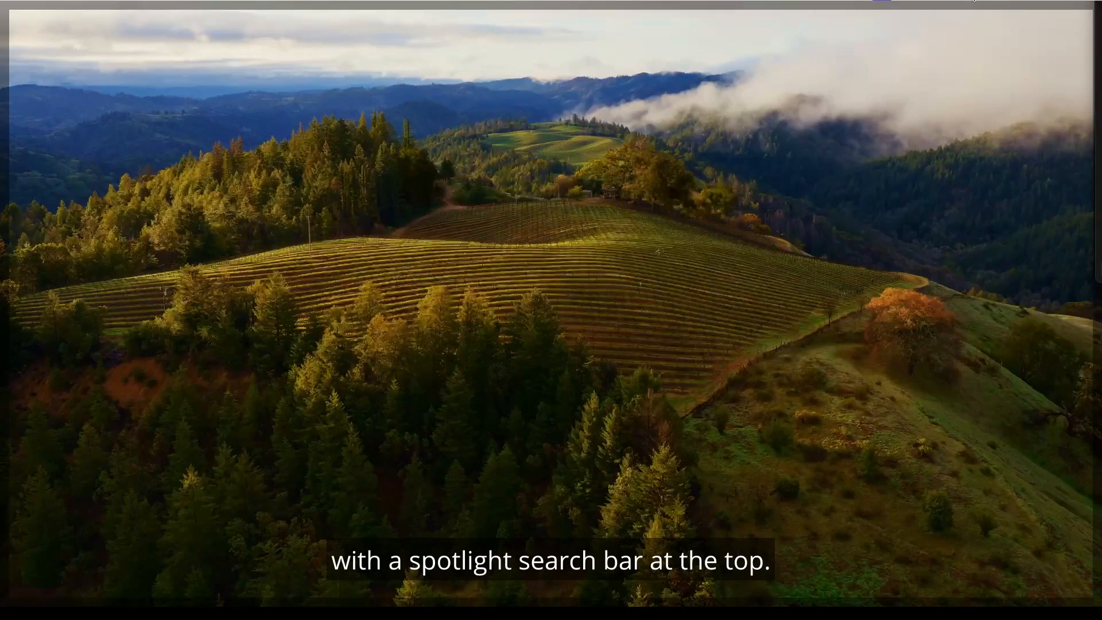
- Launch Terminal from Spotlight, run 'cupsctl webinterface=yes', then close the Terminal window
click(973, 1)
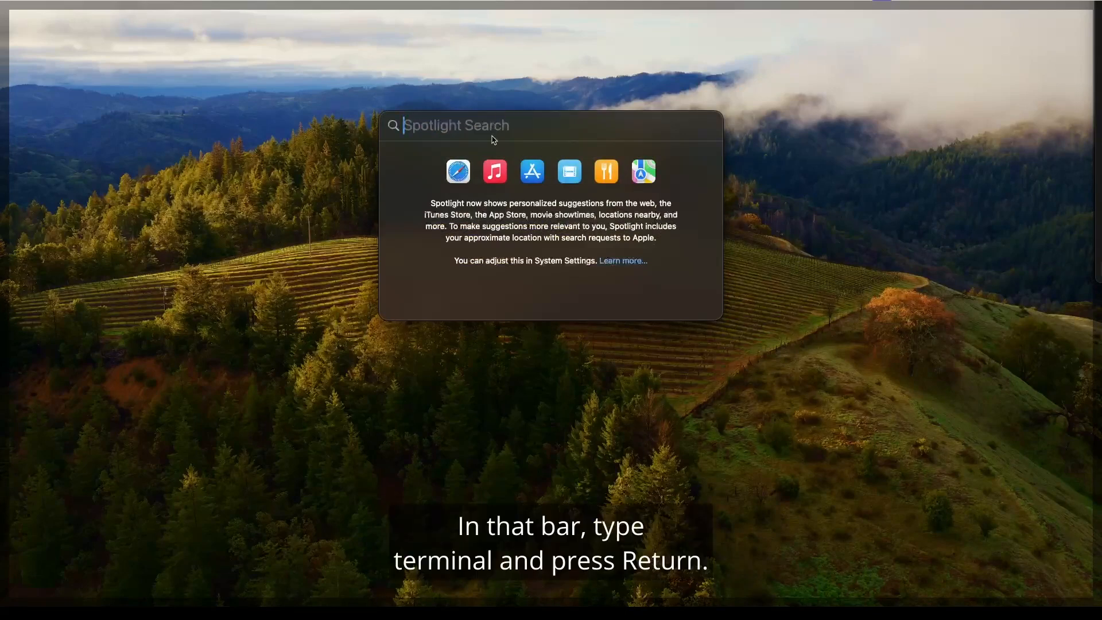
text(terminal)
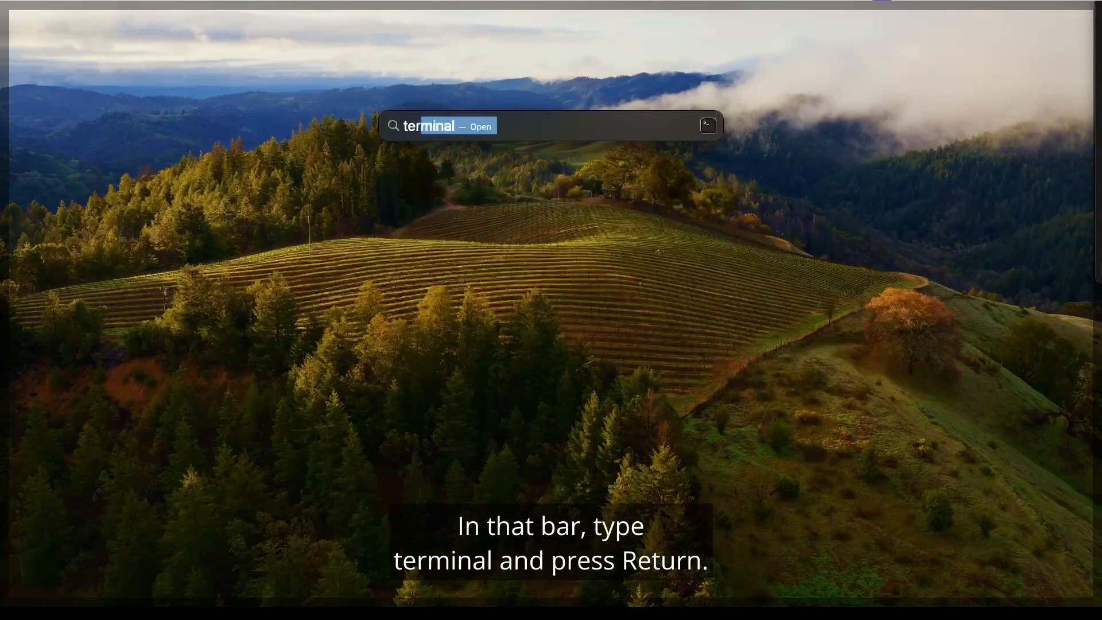
key(Return)
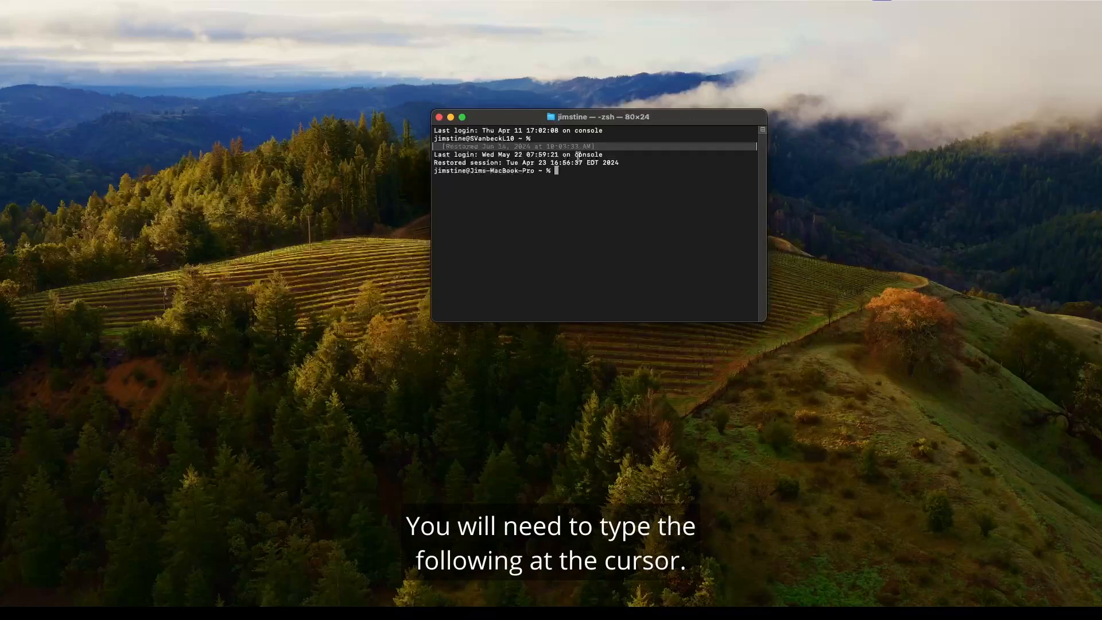
text(ps)
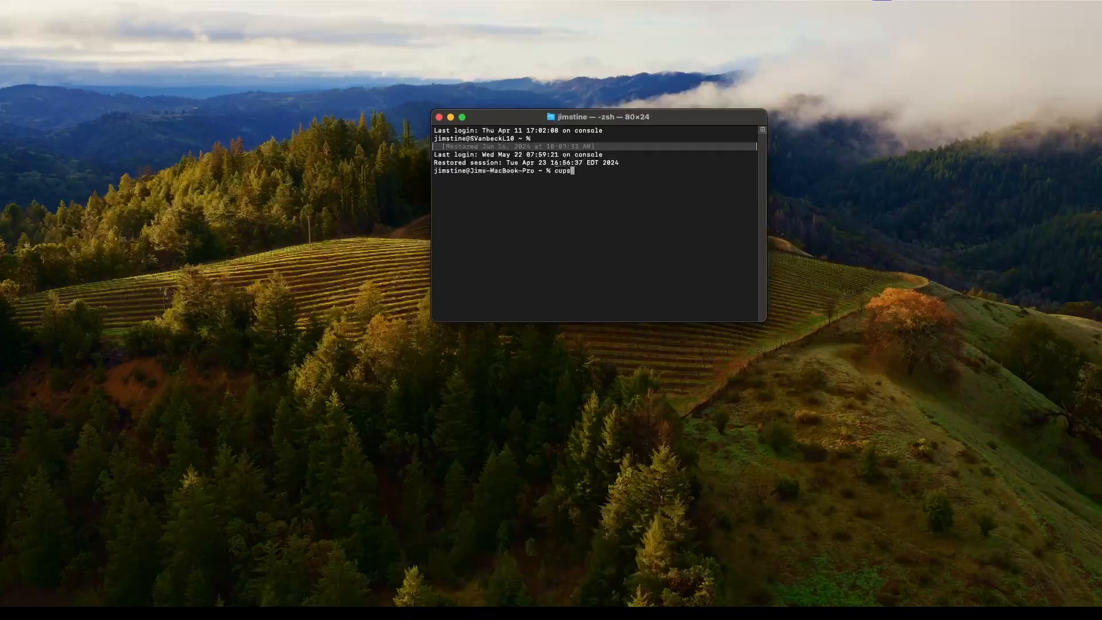
text(ctl )
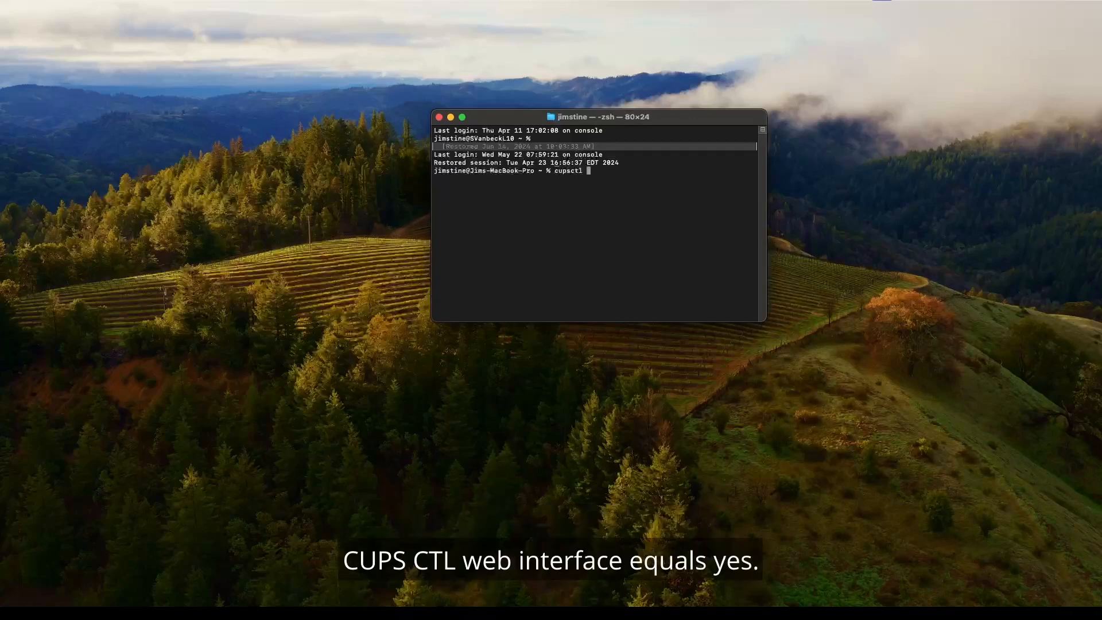
text(webin)
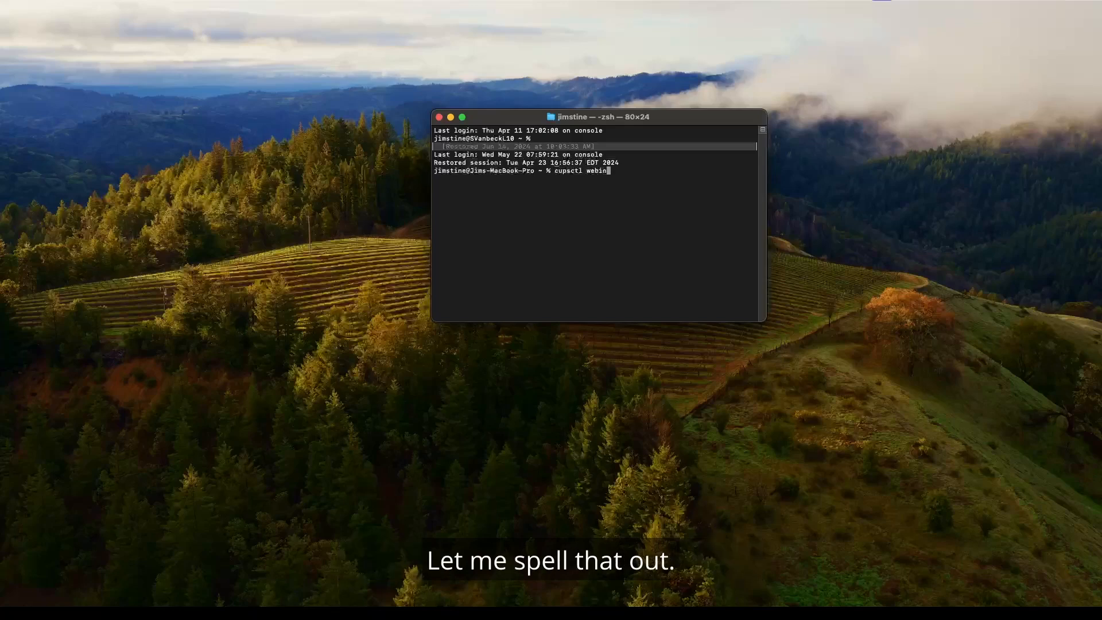
text(terface)
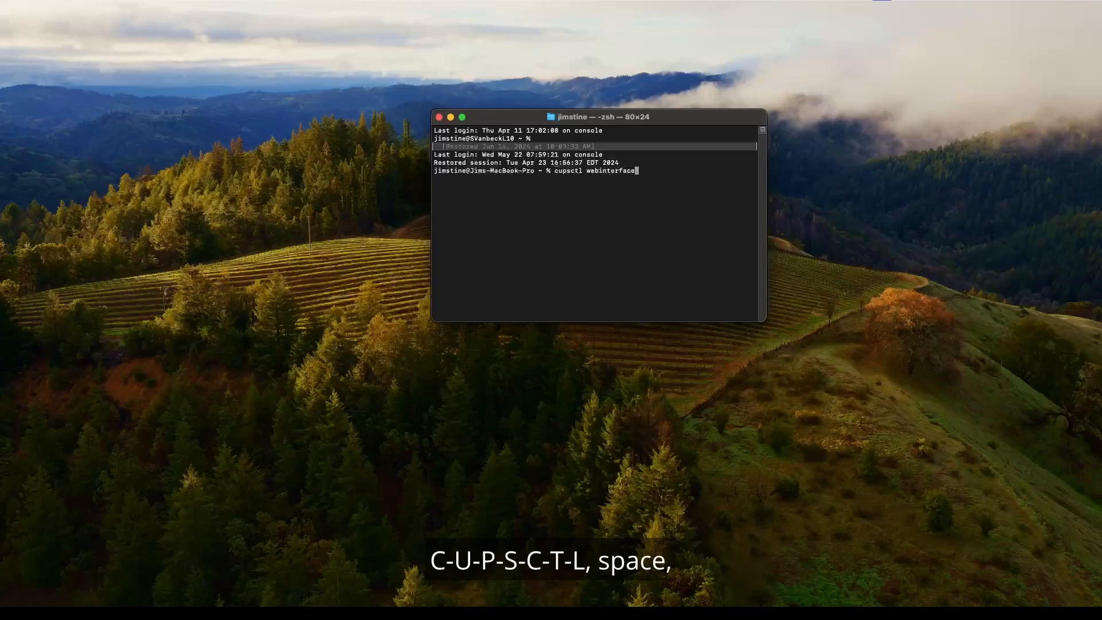
text(=yes)
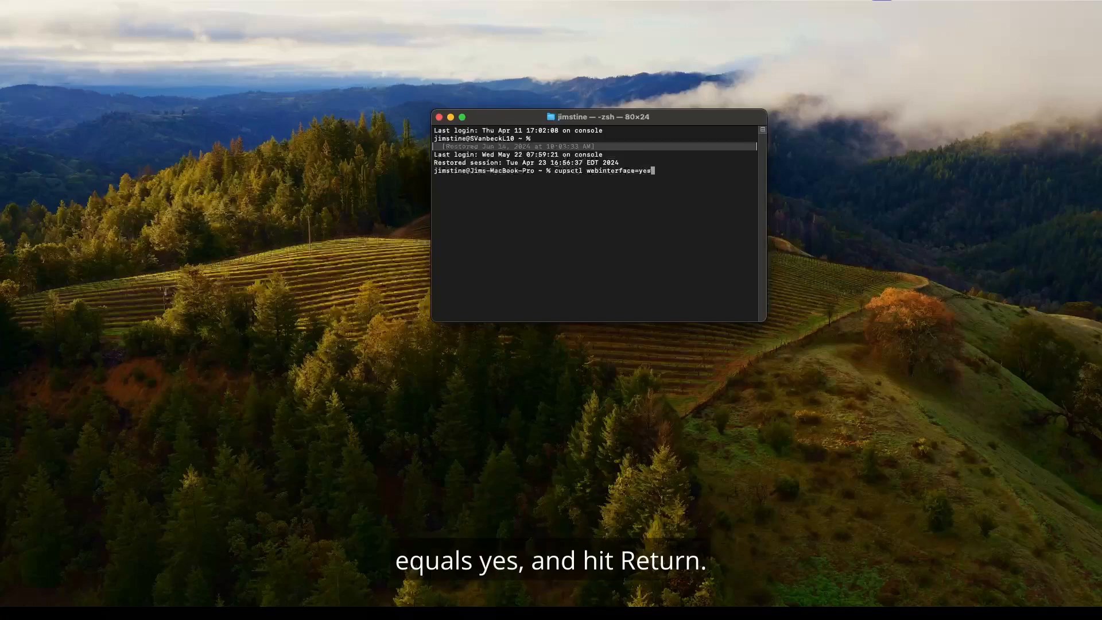
key(Return)
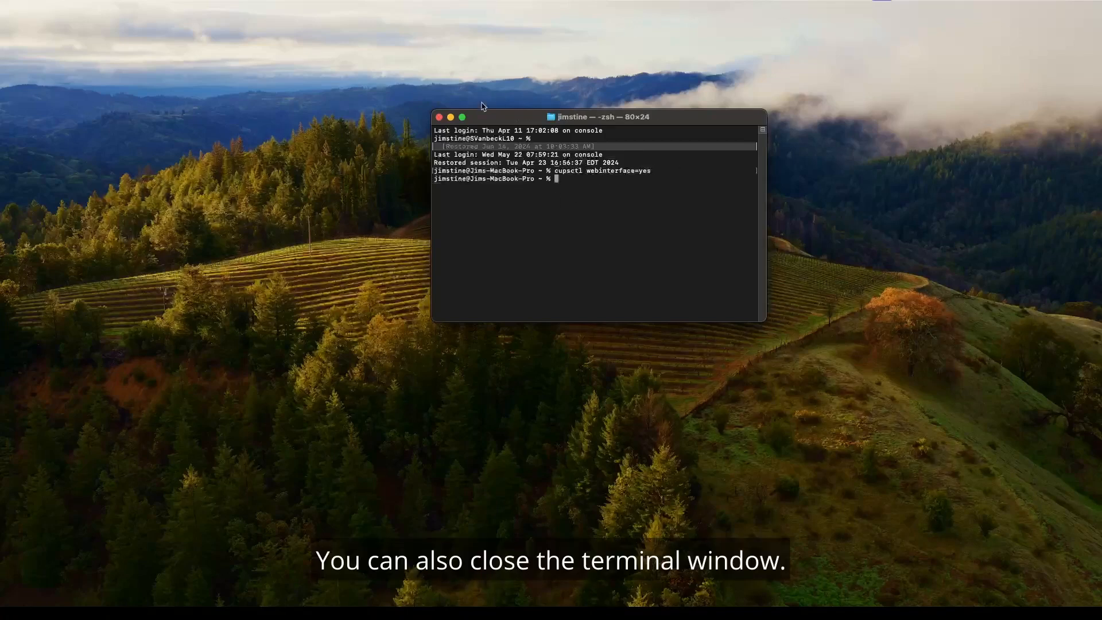
click(439, 117)
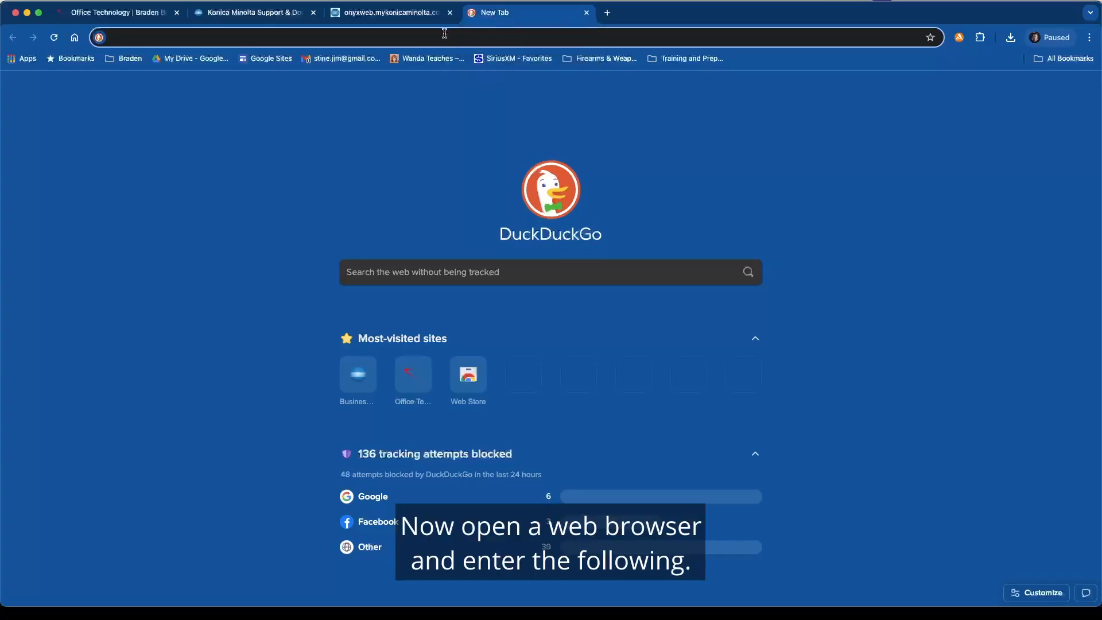
text(http)
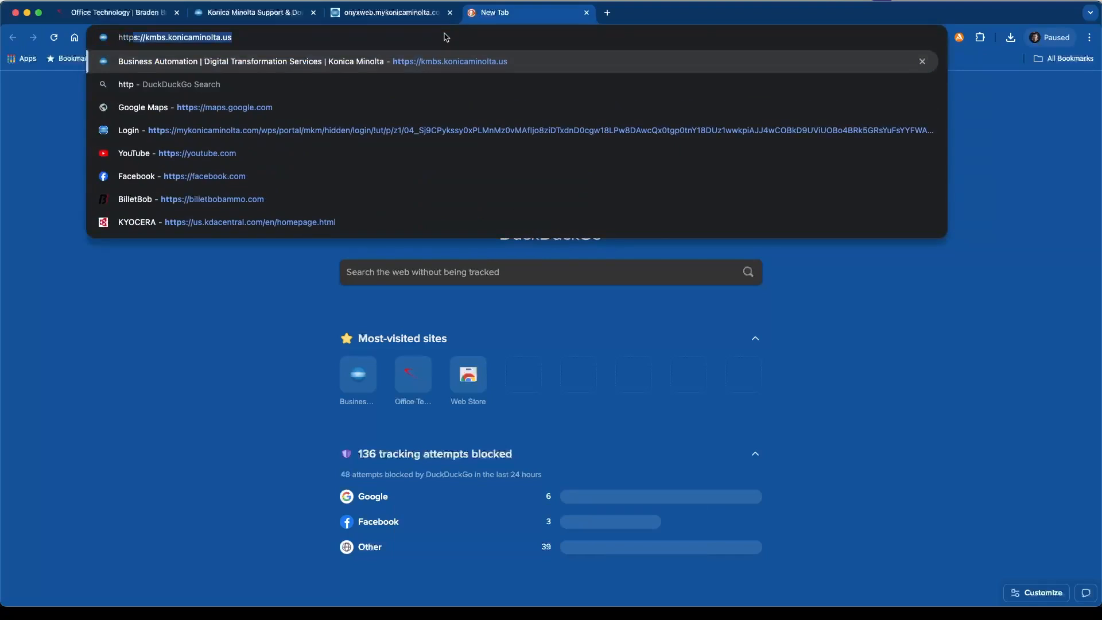
text(:/)
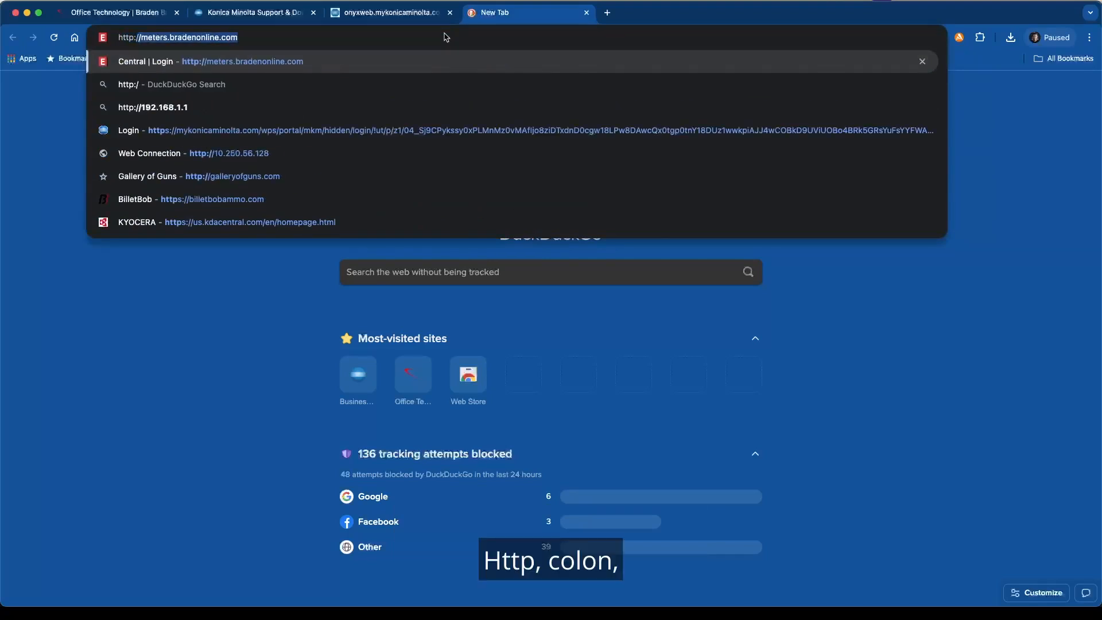
text(/lo)
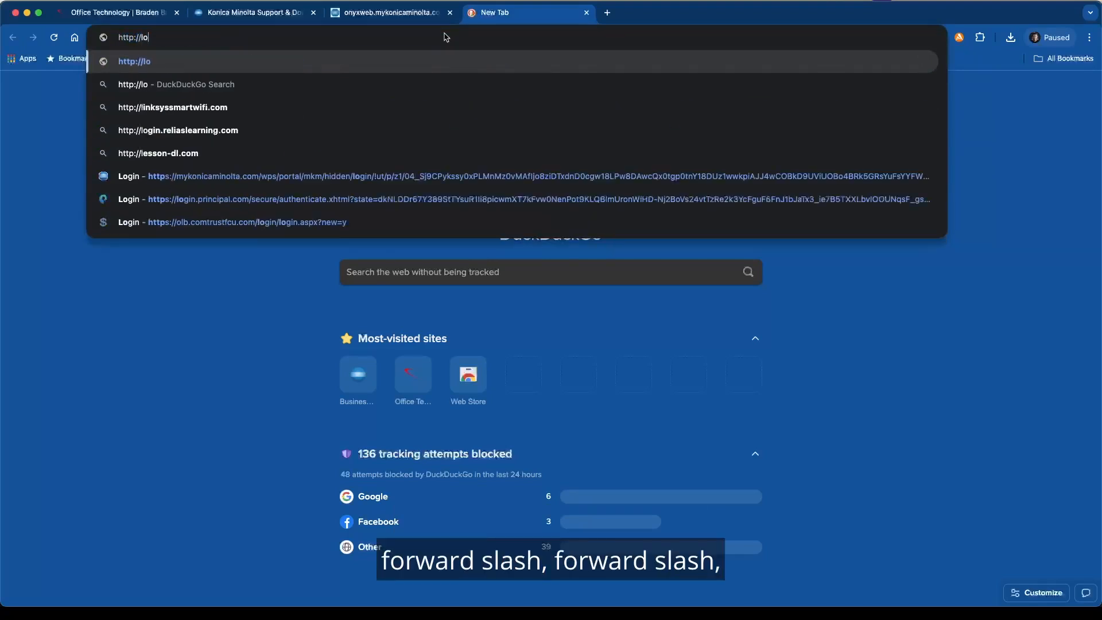
text(calhost)
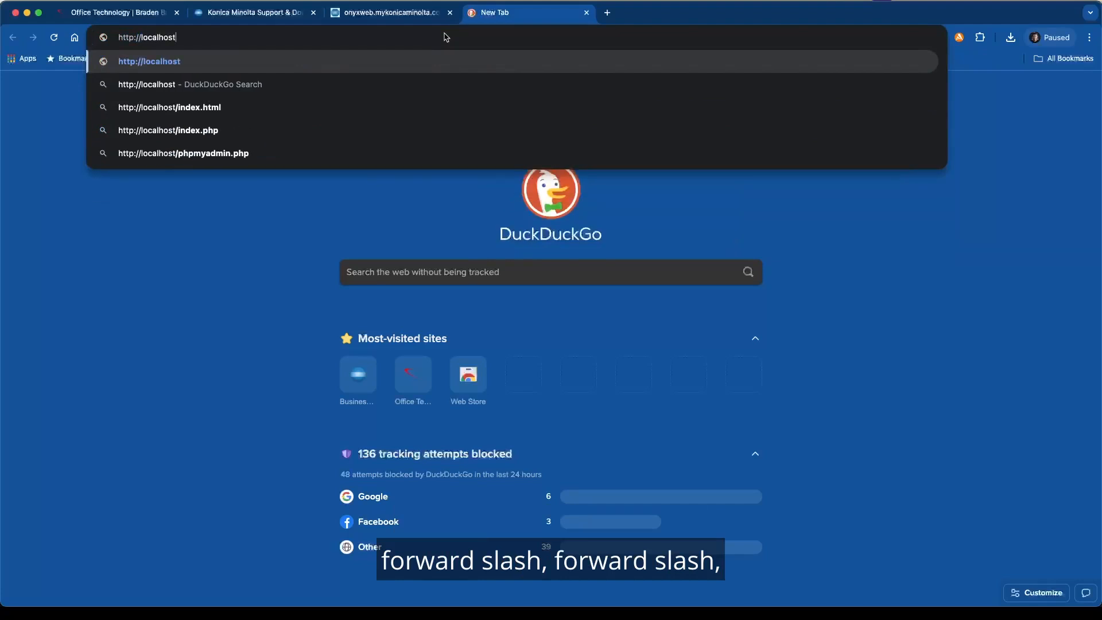
text(:)
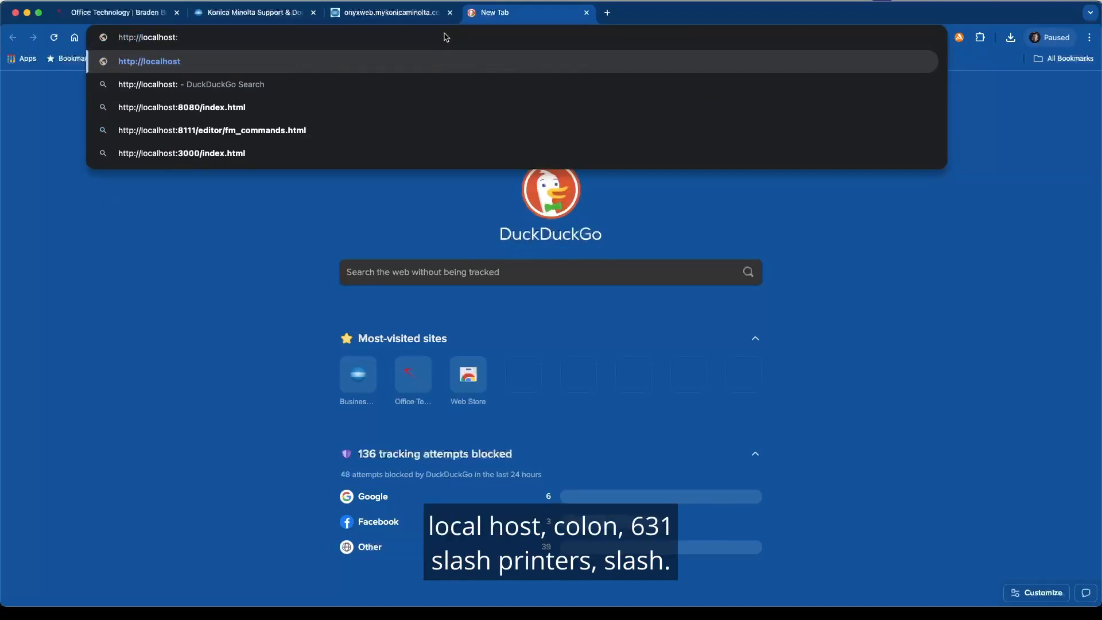
text(631)
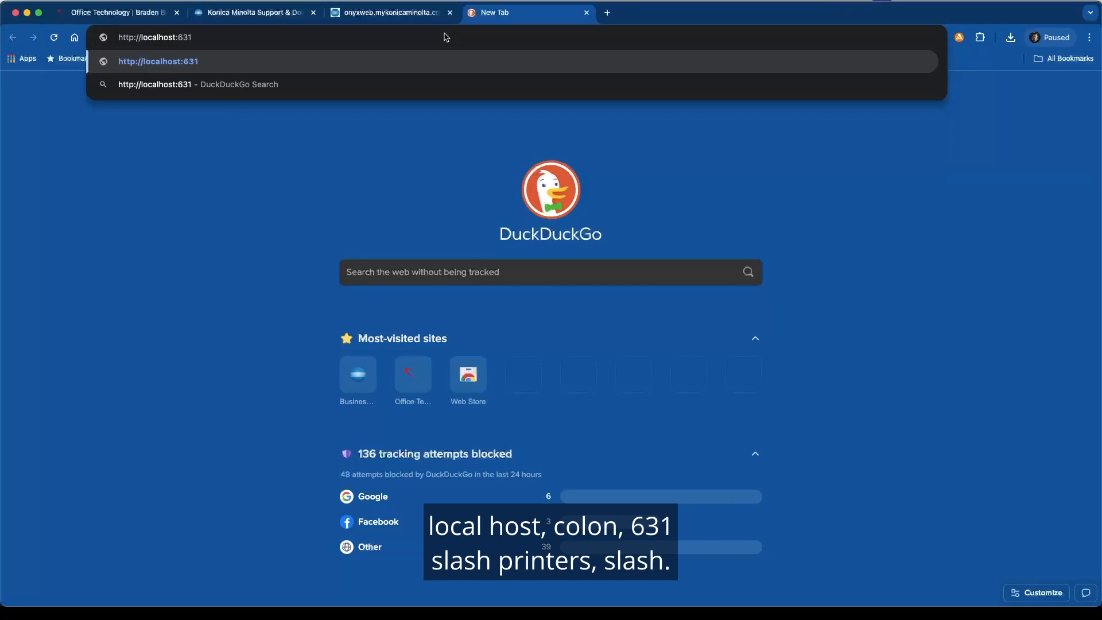
text(/)
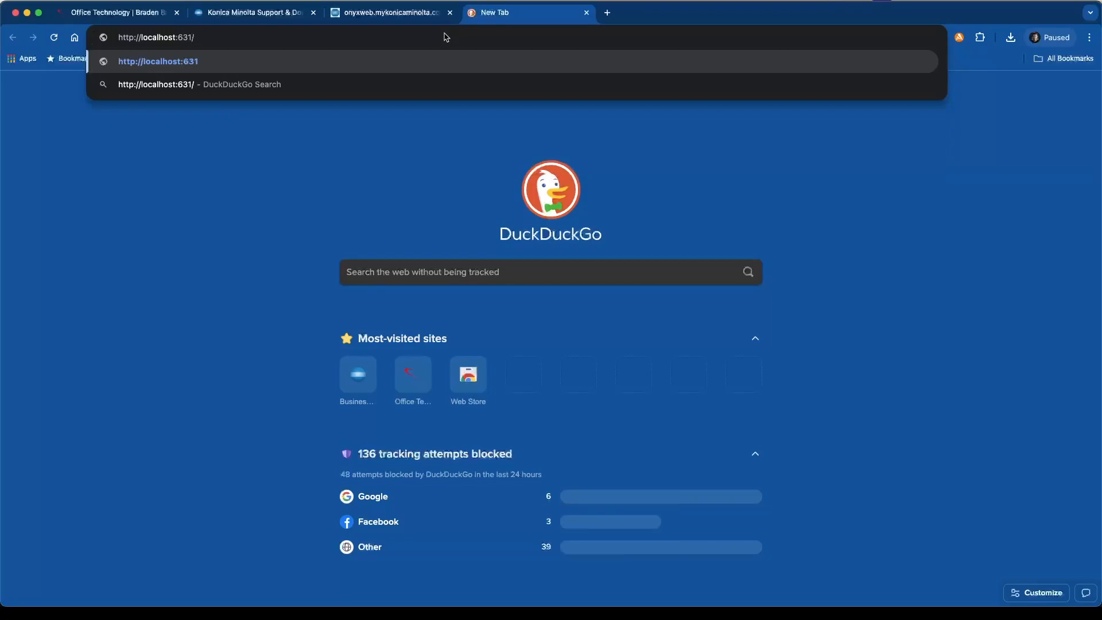
text(printe)
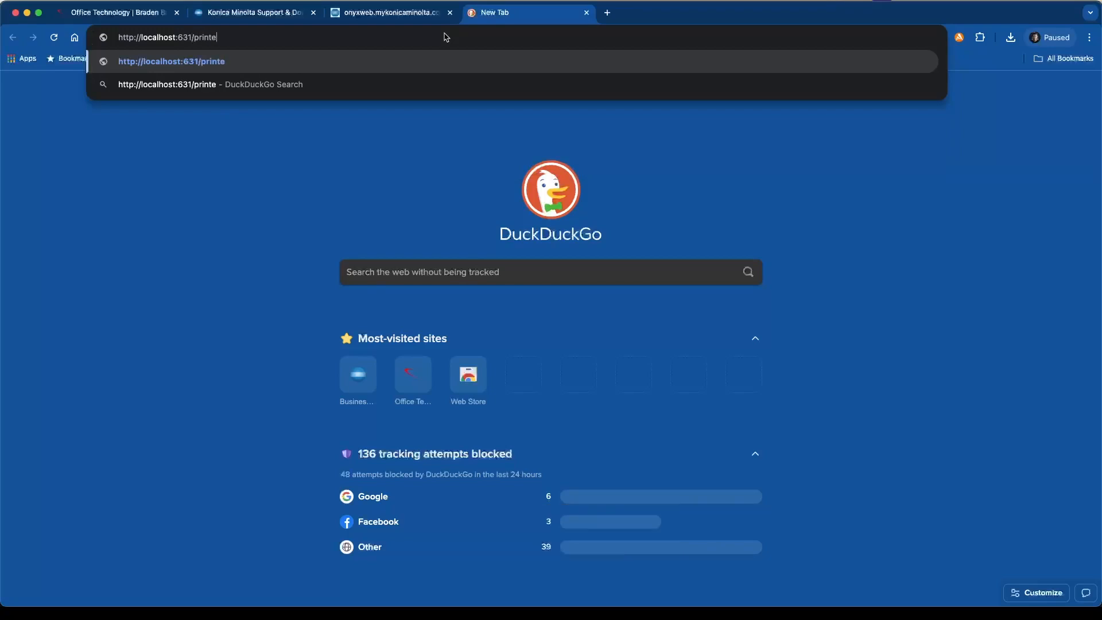
text(rs/)
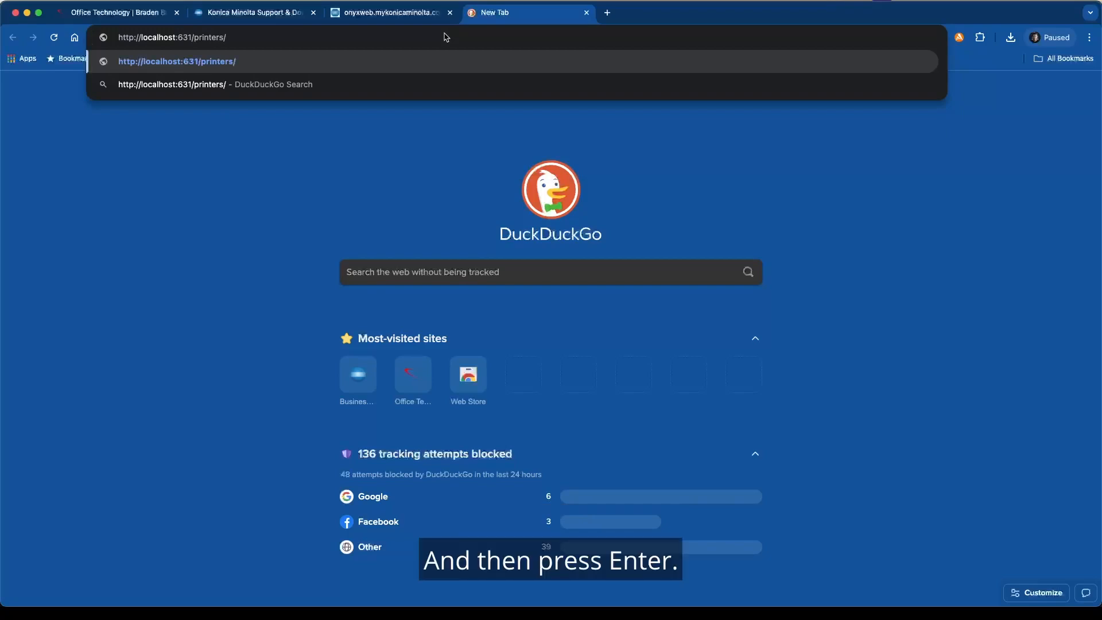
key(Return)
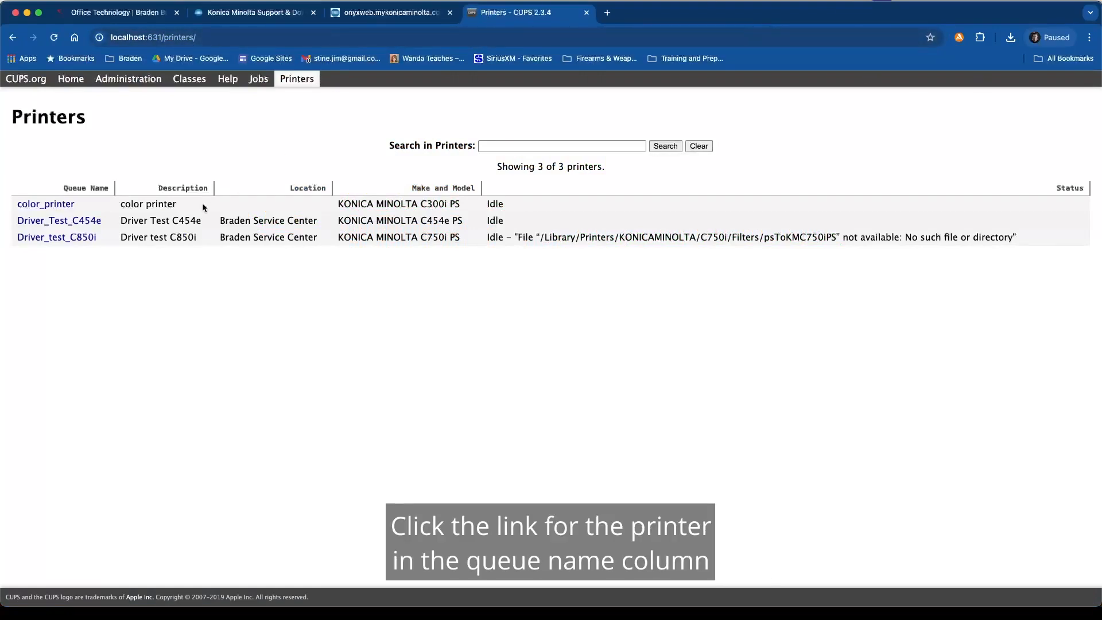
- Open color_printer's Set Default Options page at its Options Installed section
click(47, 205)
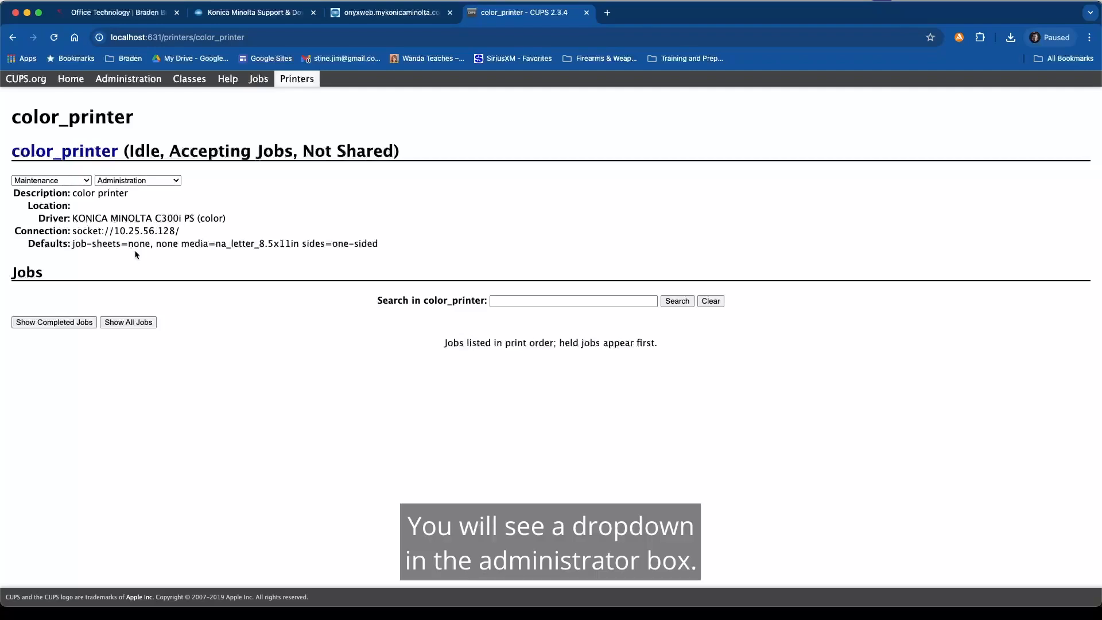
click(163, 182)
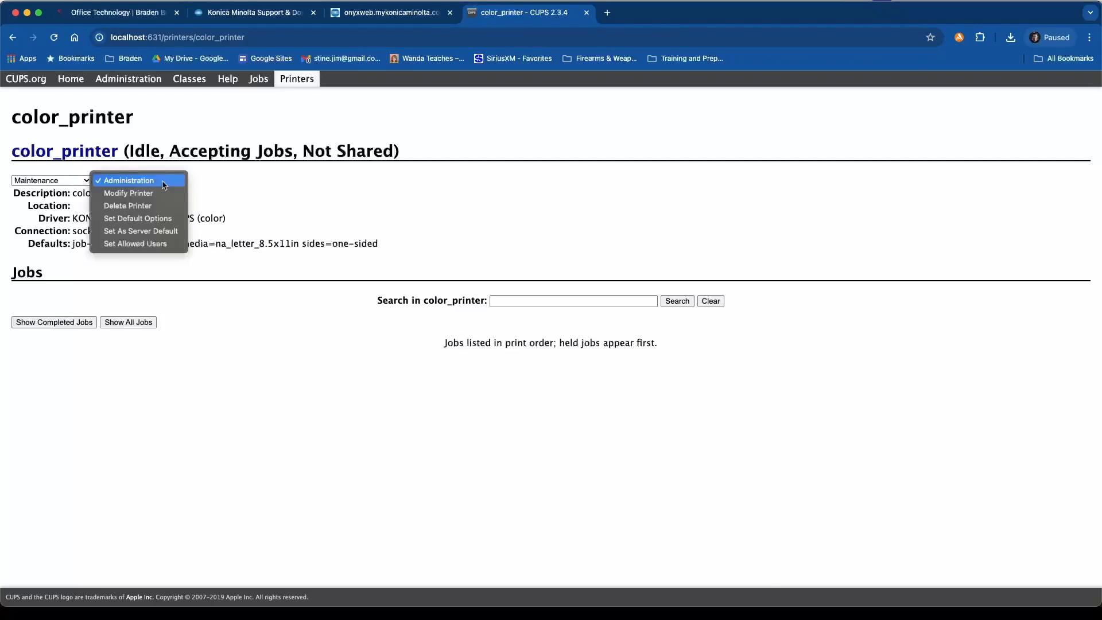
click(155, 220)
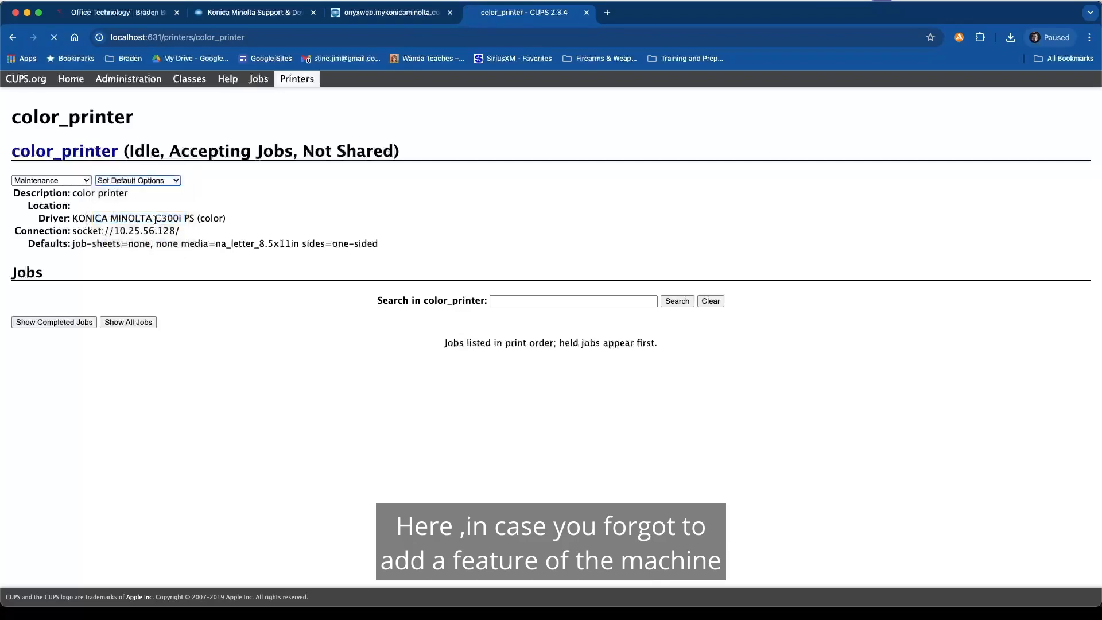
click(95, 209)
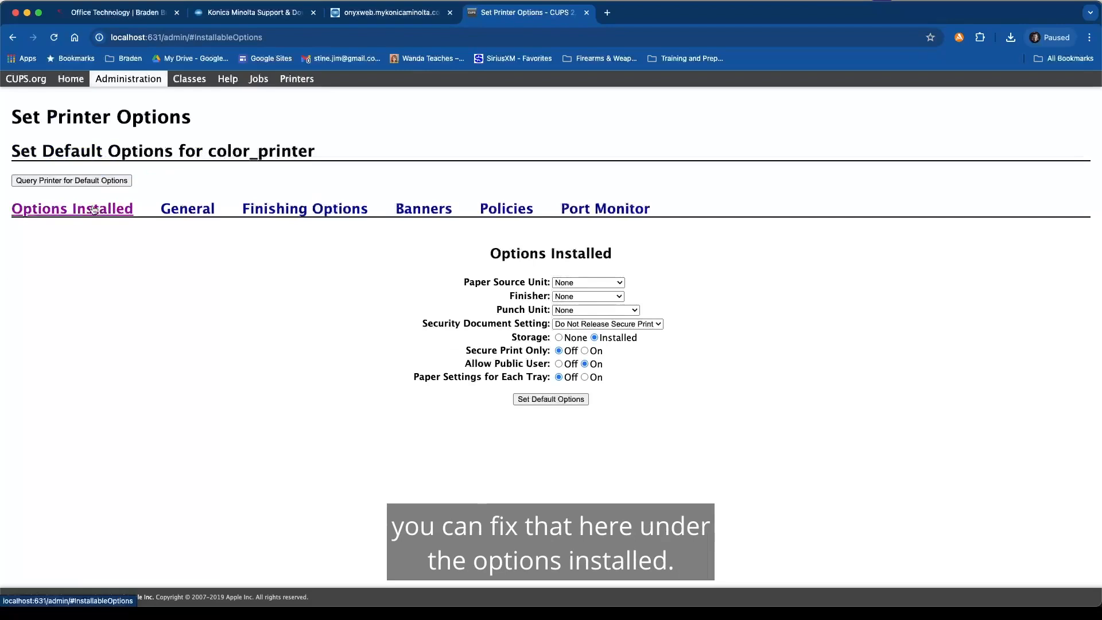
- In color_printer's Finishing Options, set Print Type to 1-Sided
click(319, 210)
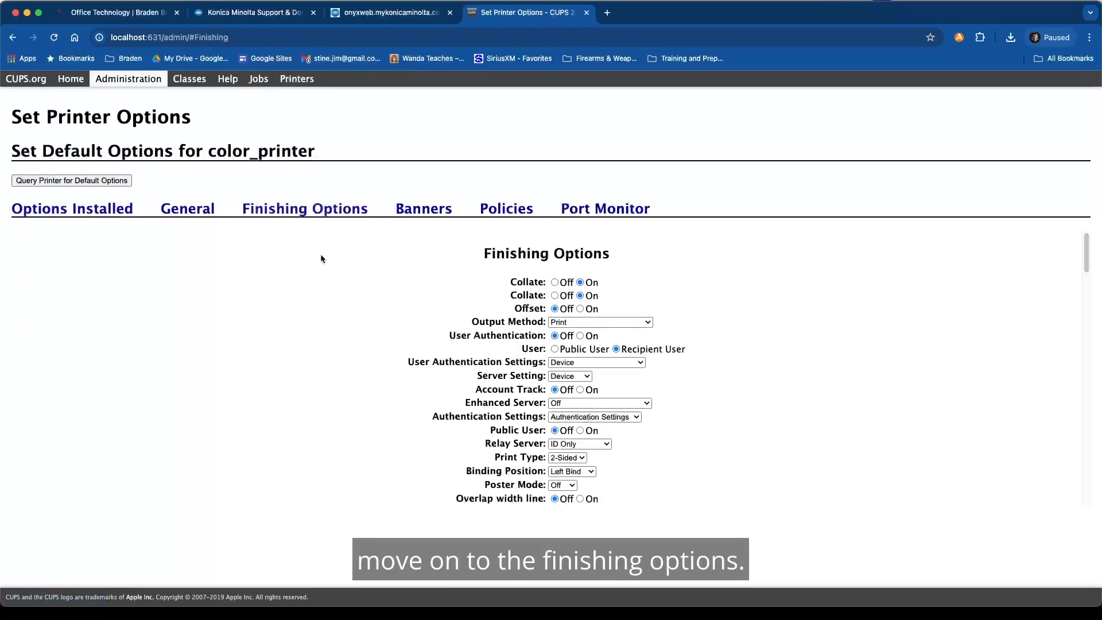
scroll(344, 281, down, 5)
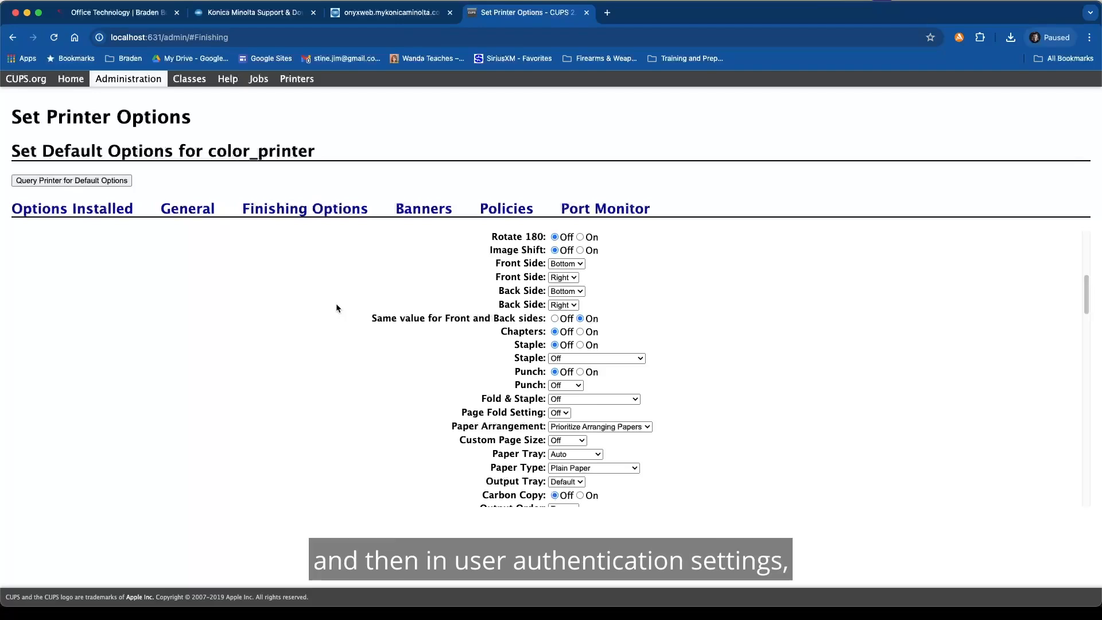
scroll(647, 304, down, 4)
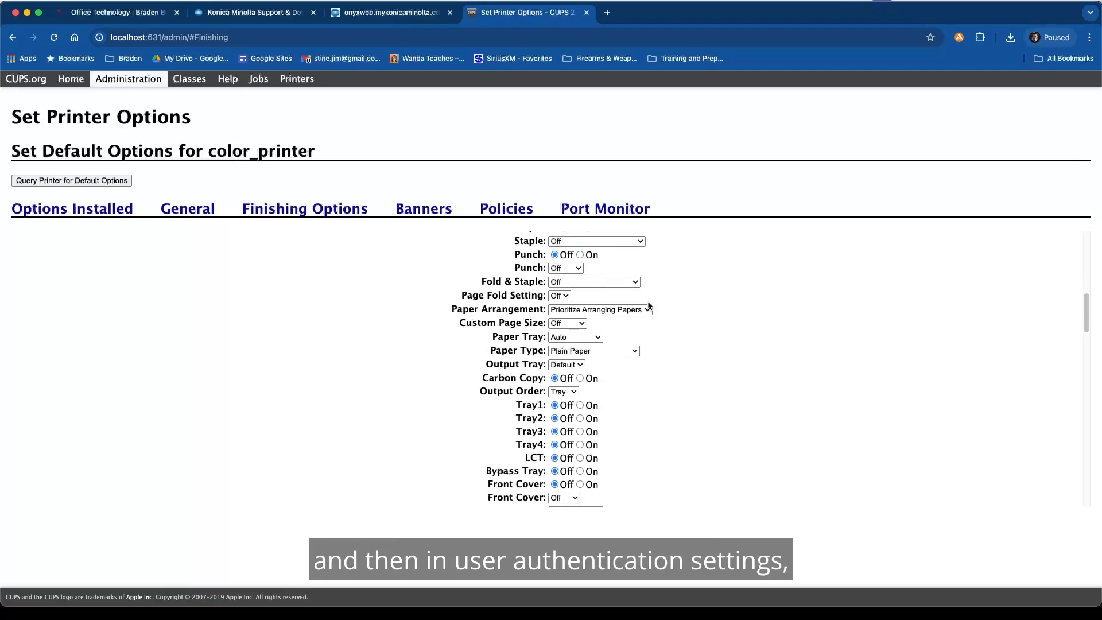
scroll(648, 305, up, 10)
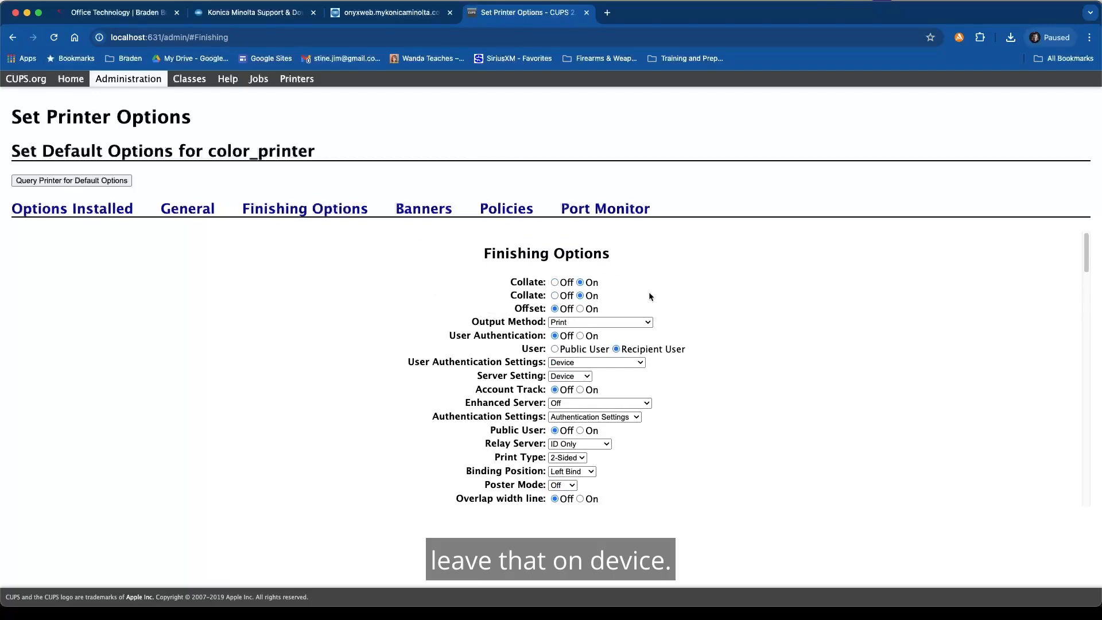
scroll(648, 298, down, 4)
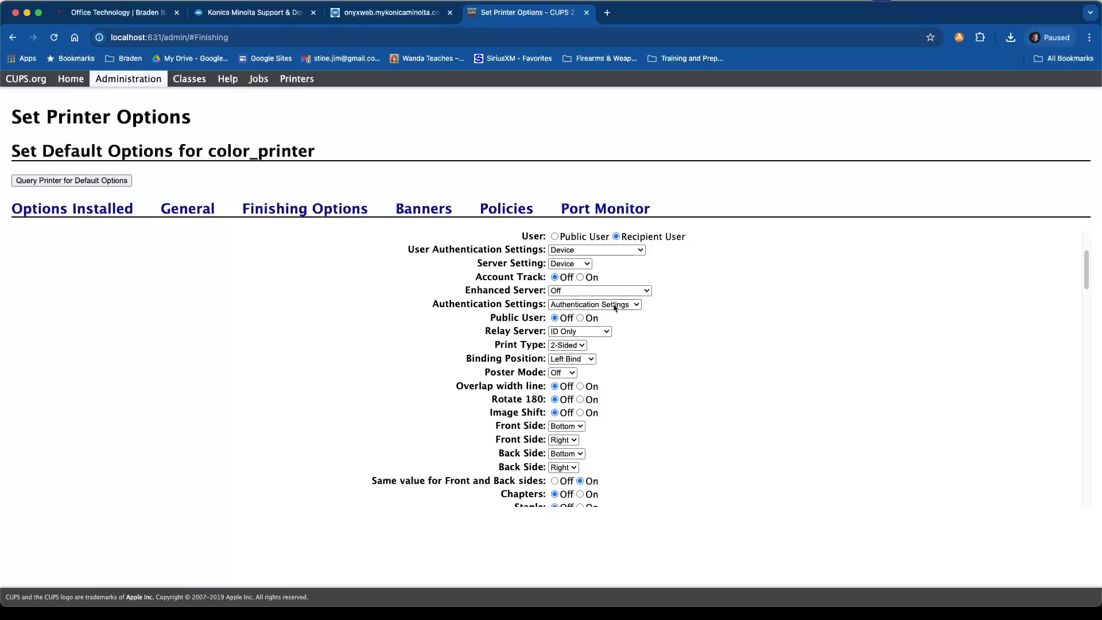
click(579, 346)
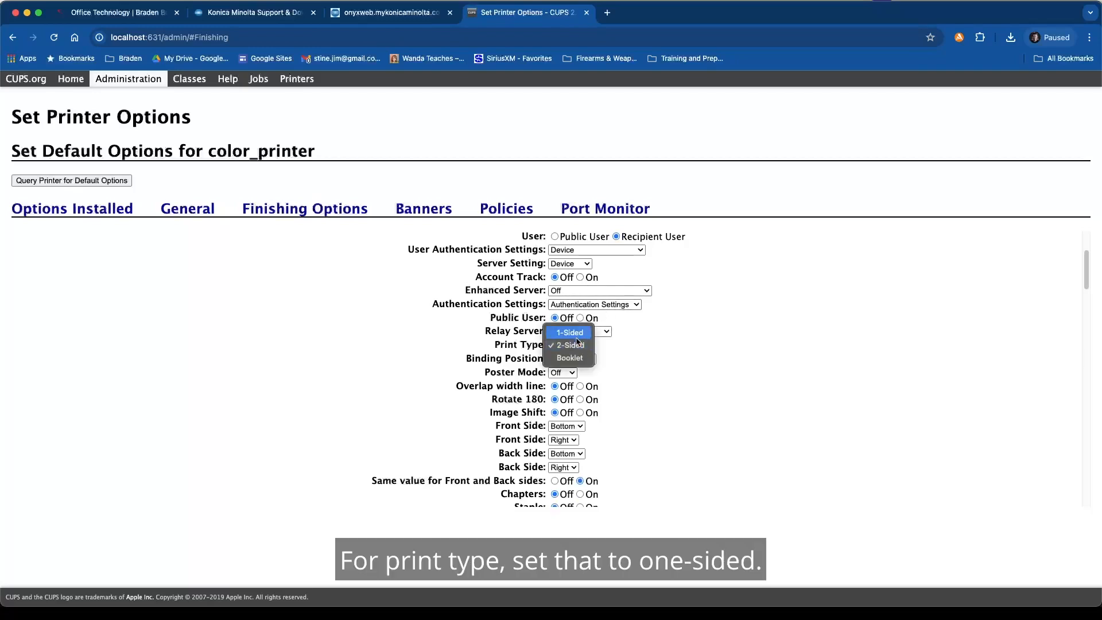
click(576, 334)
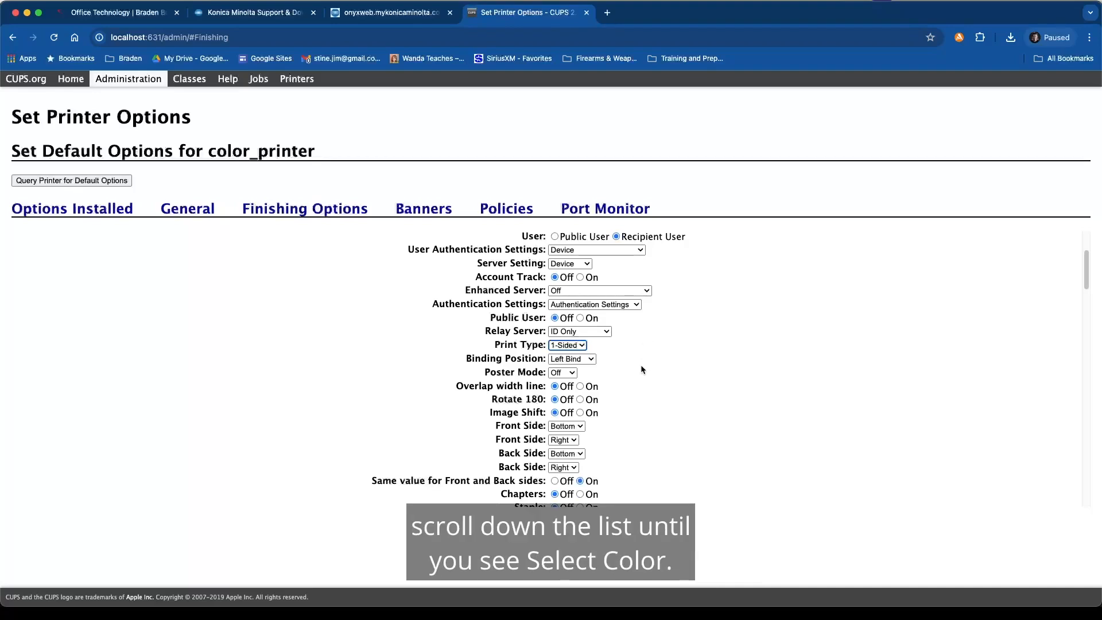
- Set both Select Color defaults to Gray Scale
scroll(644, 351, down, 15)
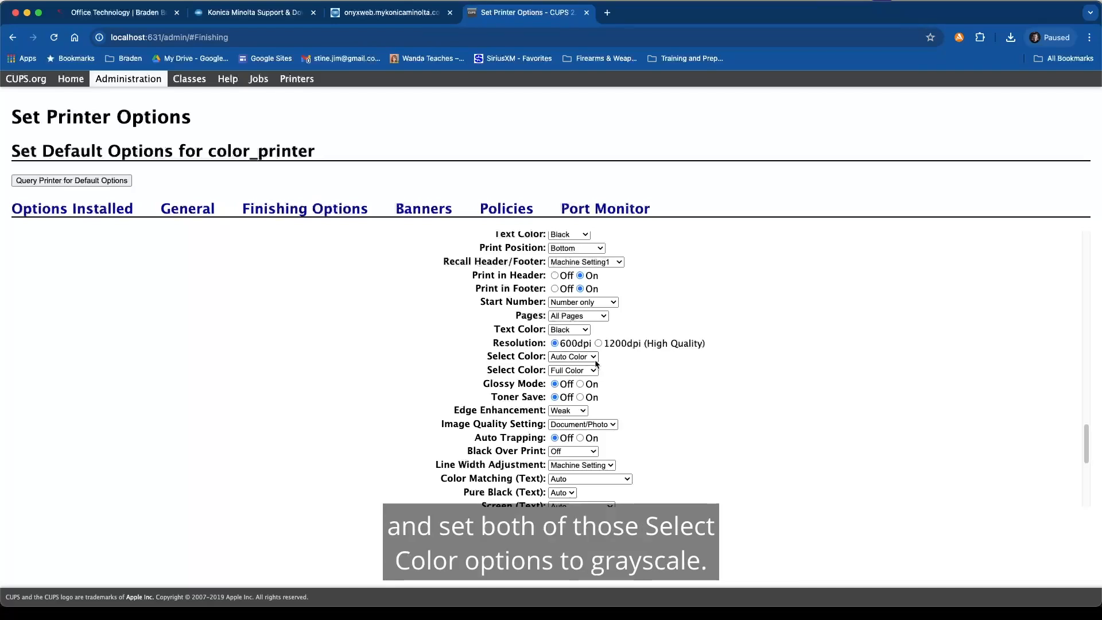
click(593, 357)
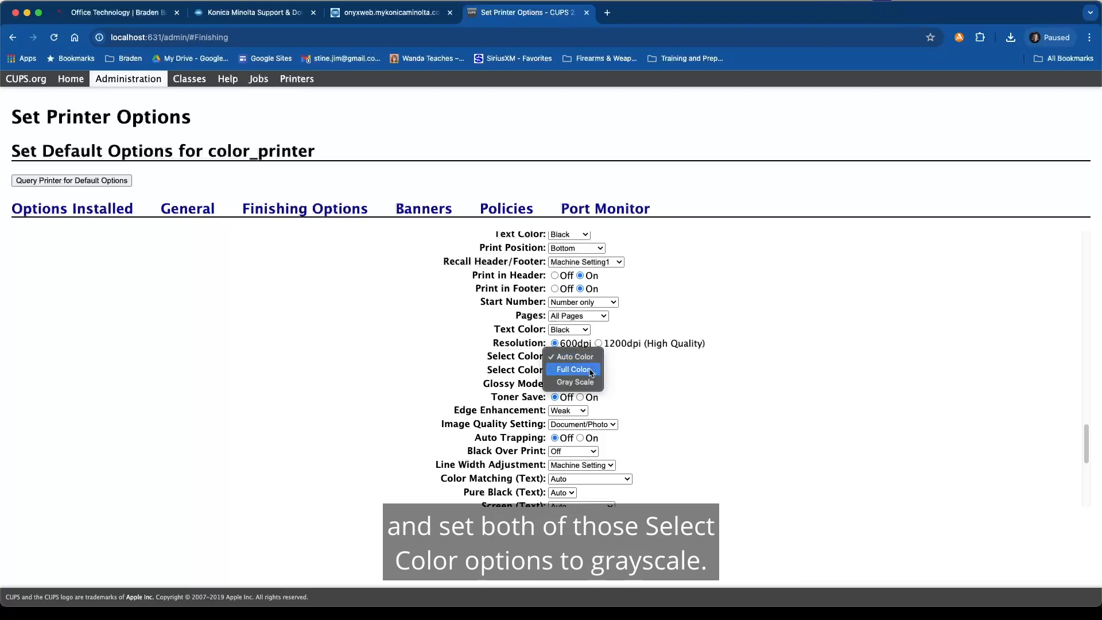
click(585, 370)
click(591, 370)
click(587, 383)
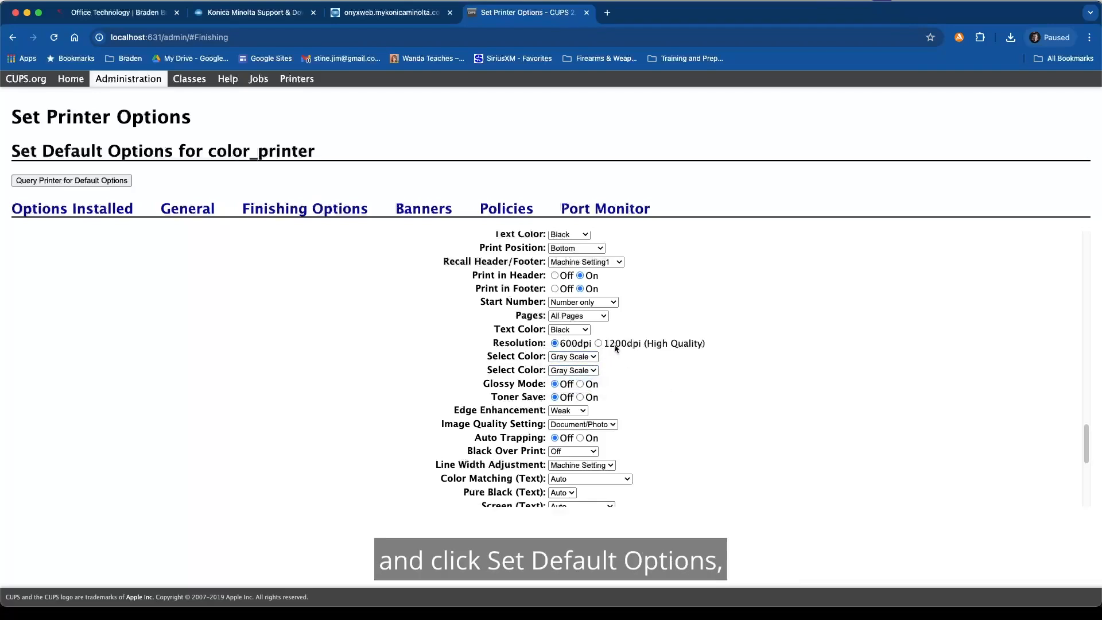
scroll(611, 350, down, 5)
scroll(603, 364, down, 5)
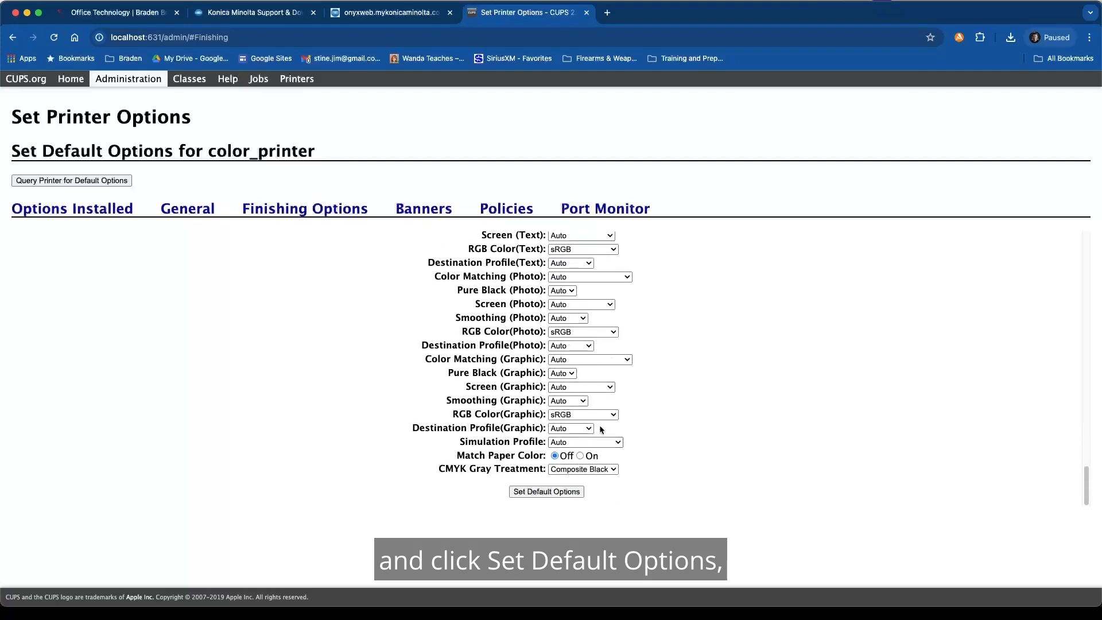
- Save the new color_printer defaults, signing in with the Mac admin user name and password
click(547, 492)
text(JimStine)
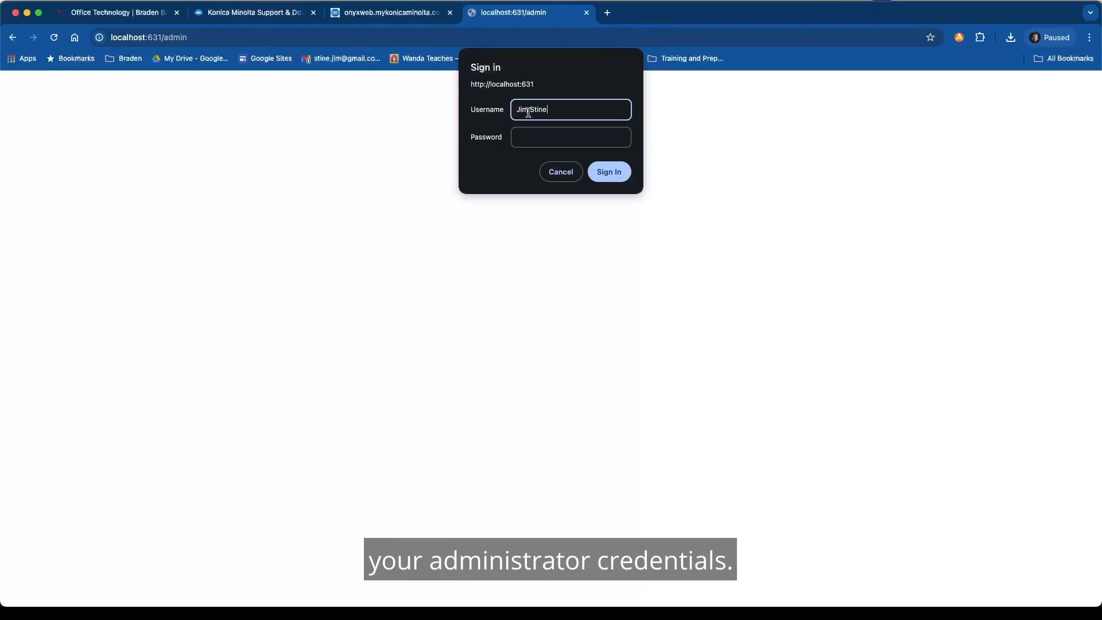
key(Tab)
text(•••••••••)
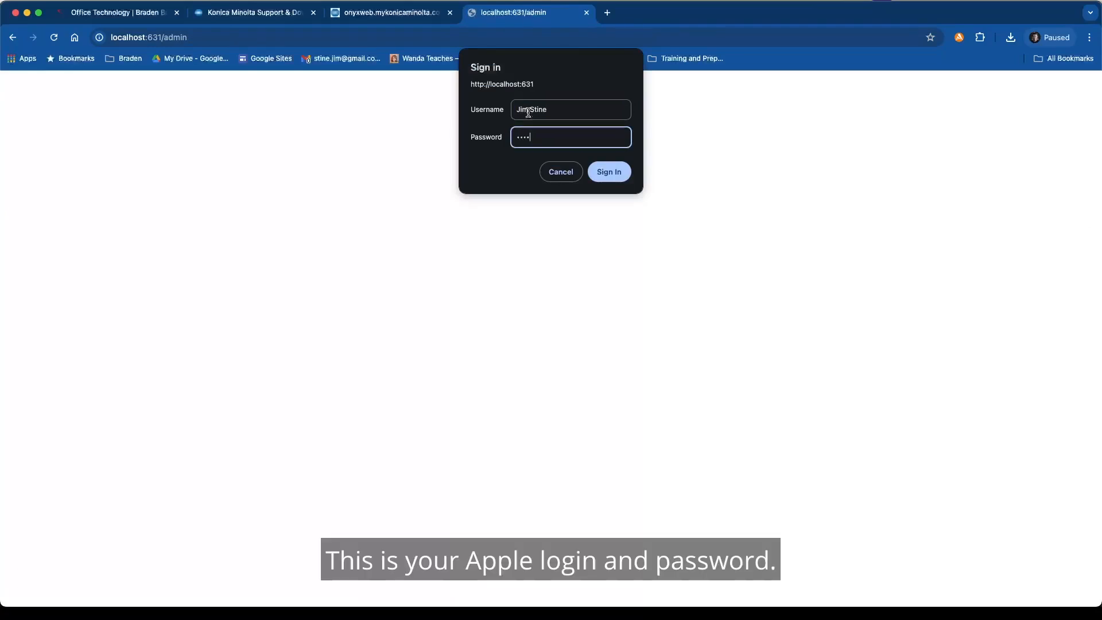
text(•••)
click(603, 172)
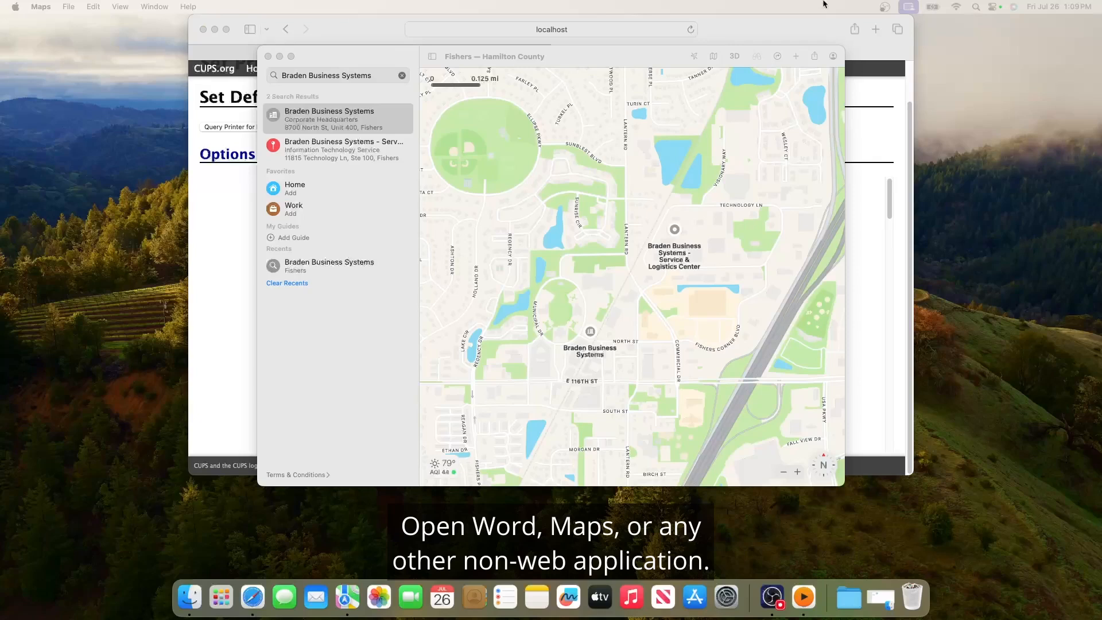
- Open the map's print dialog and show Output Method settings under Printer Options
click(69, 6)
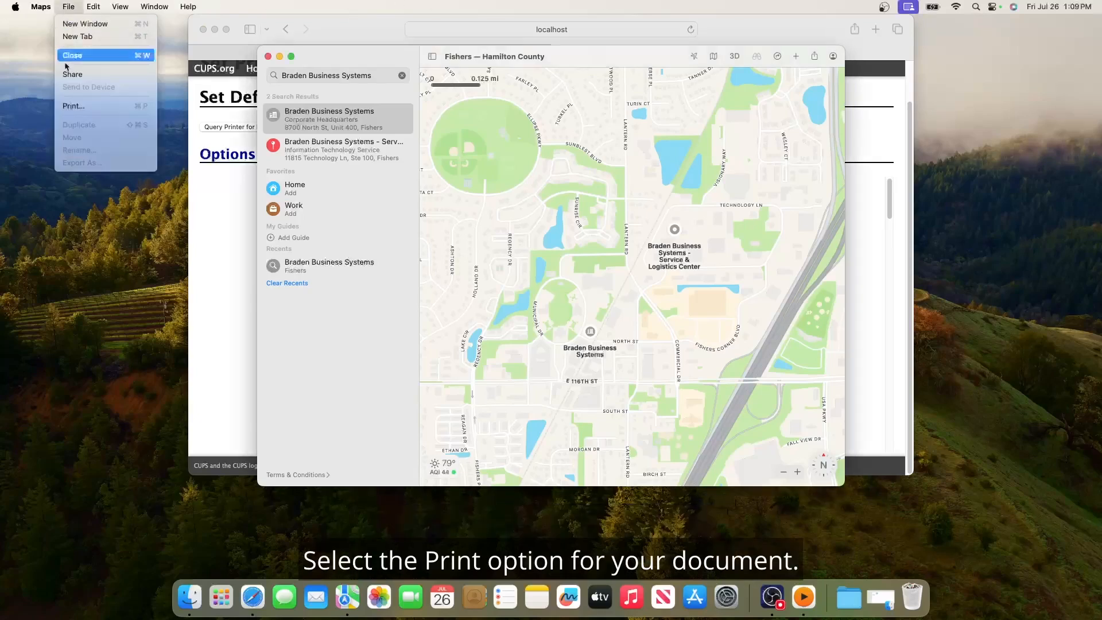
click(75, 106)
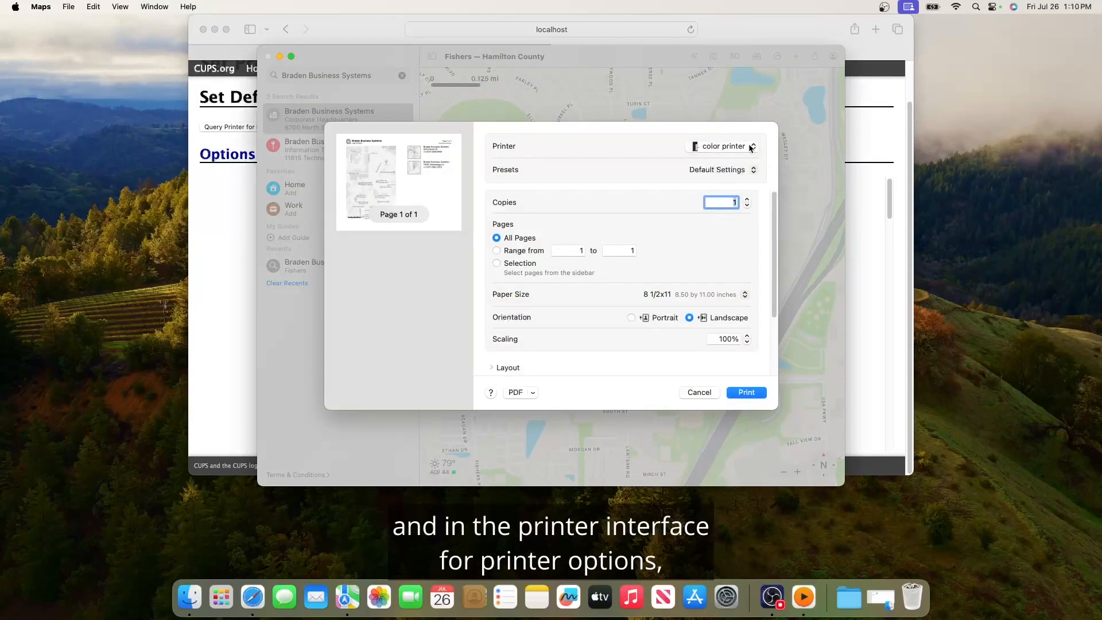
scroll(524, 314, down, 3)
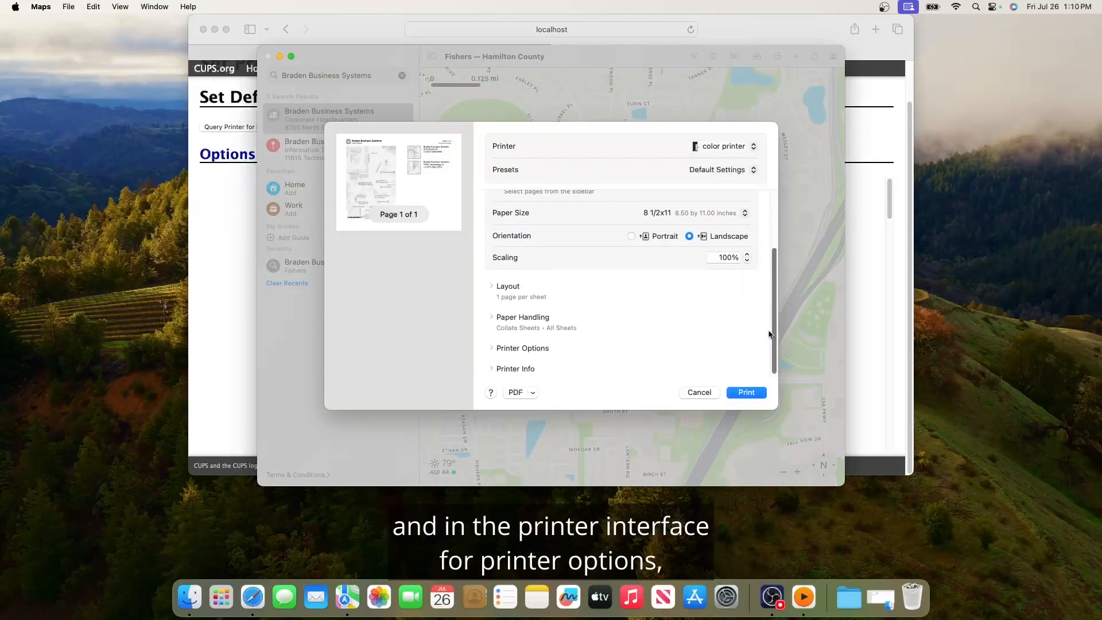
click(492, 349)
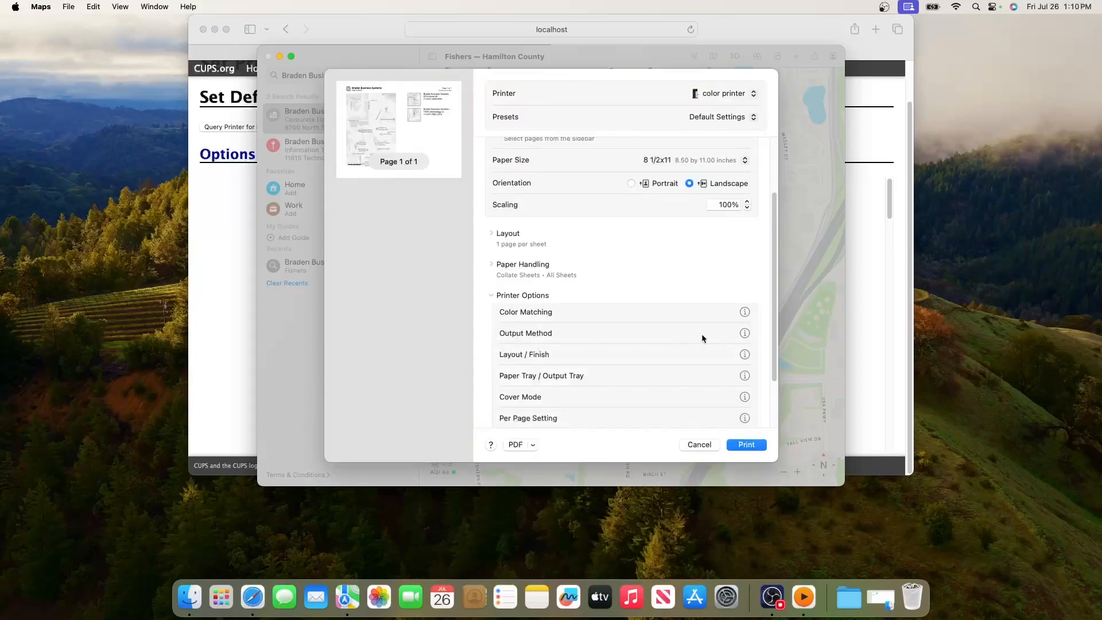
click(744, 334)
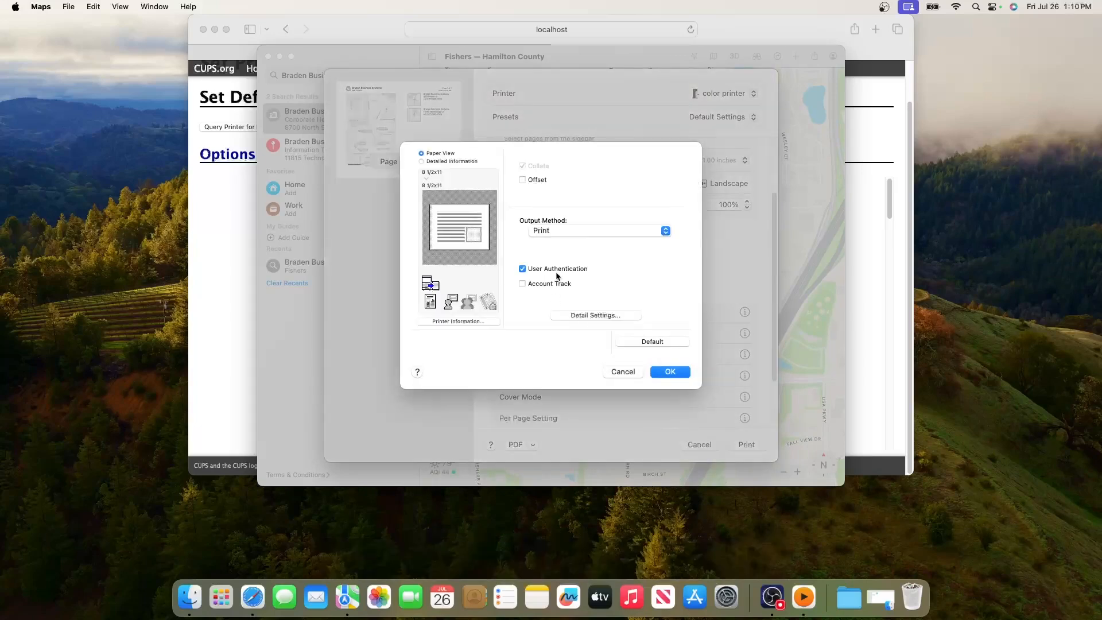
- Set User Authentication to Recipient User with a saved password, confirming all three dialogs
click(594, 316)
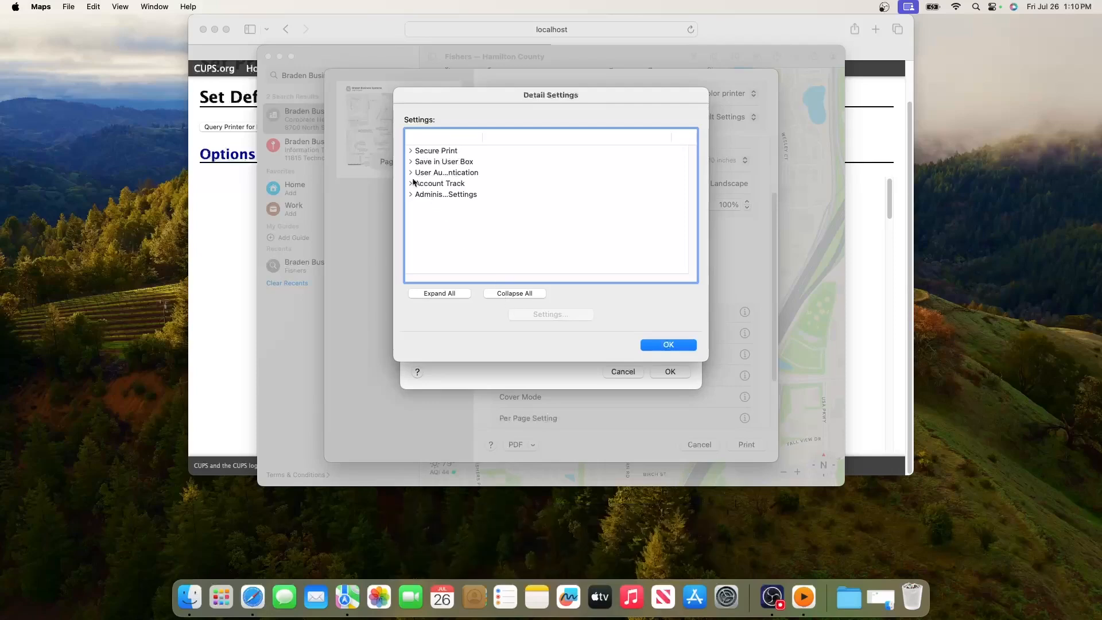
click(522, 313)
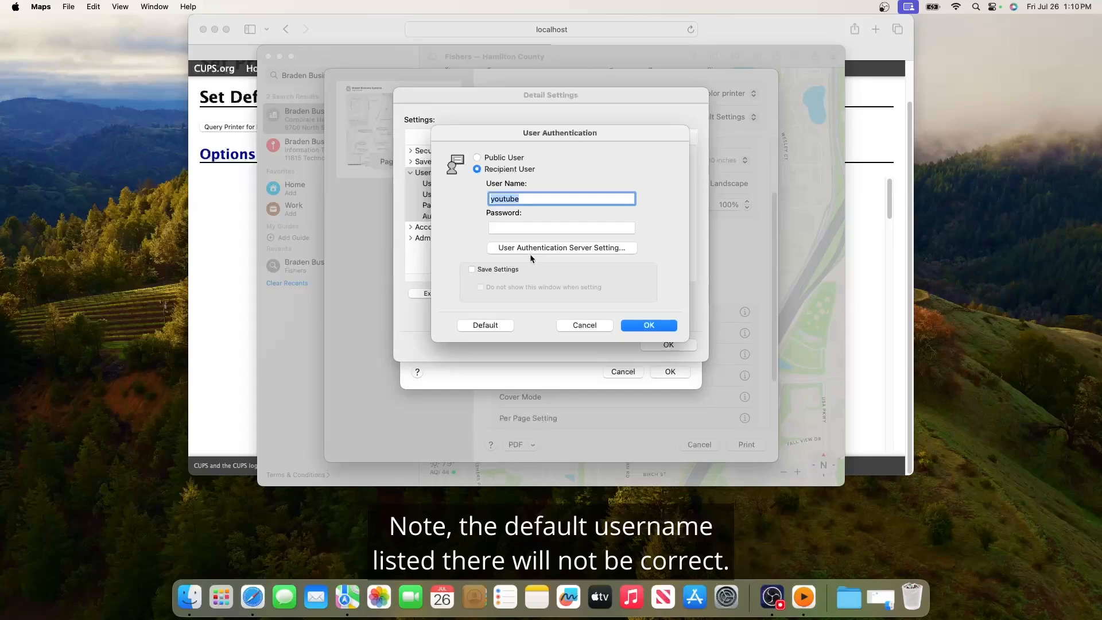
click(513, 227)
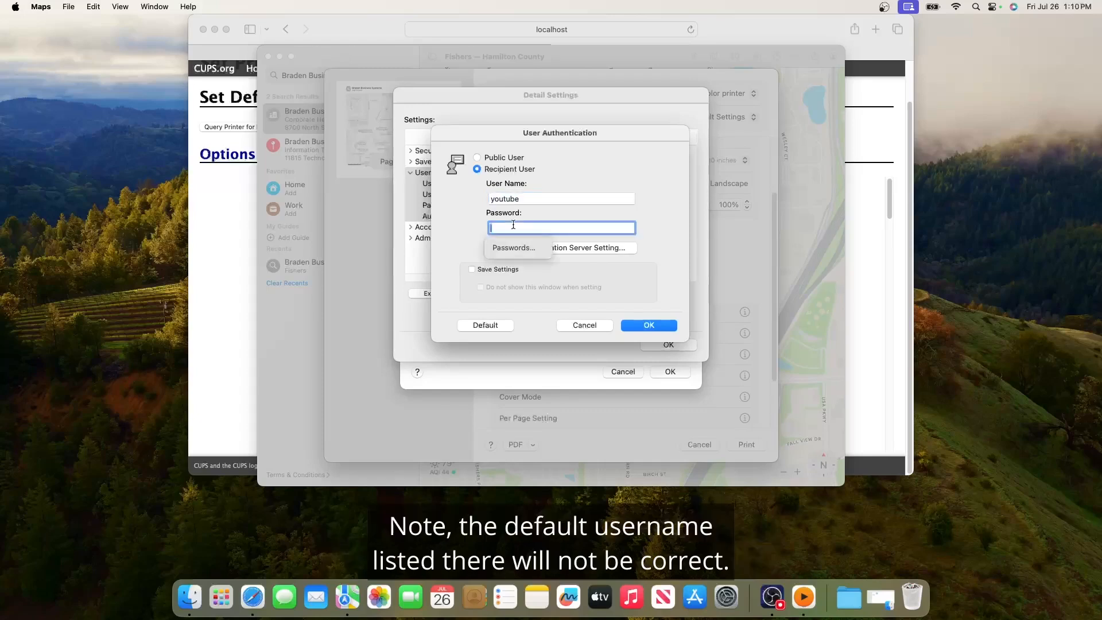
text(•••••••••)
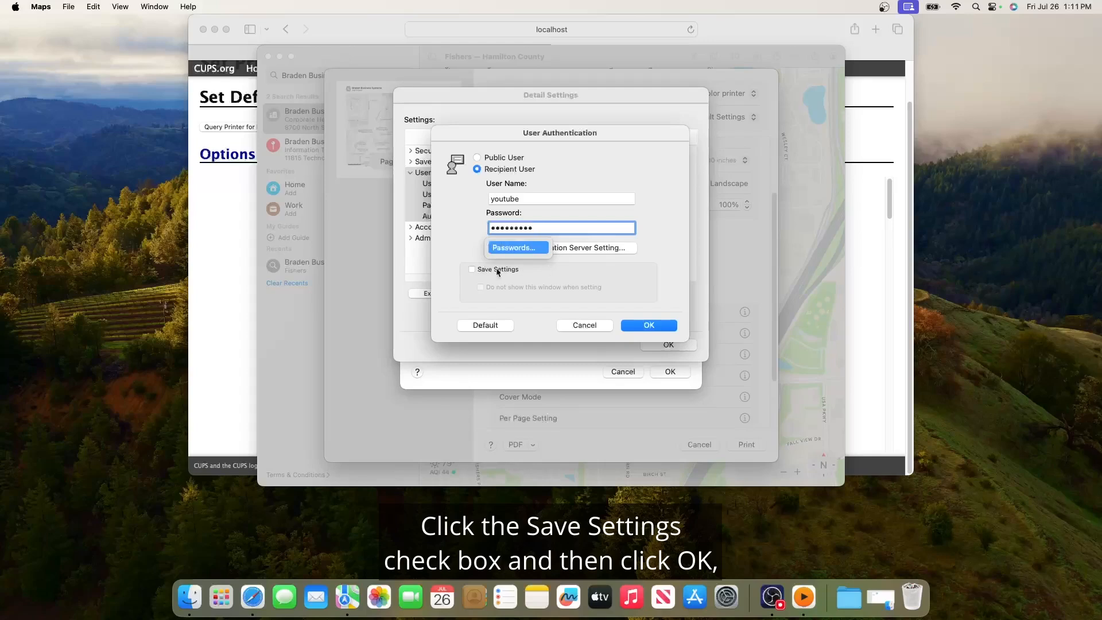
click(471, 270)
click(666, 326)
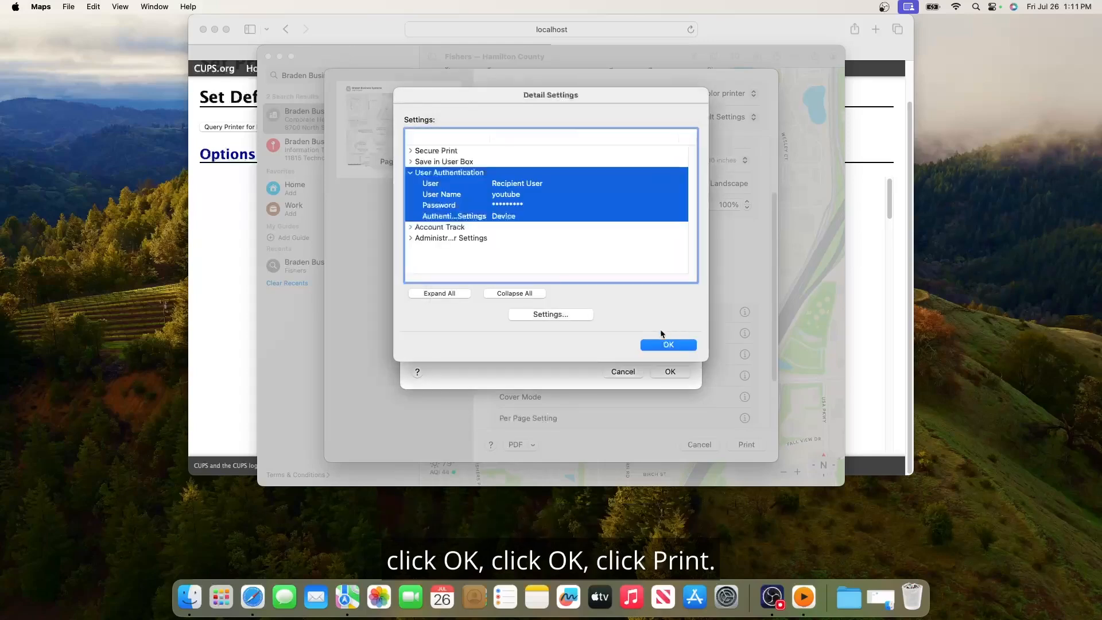
click(665, 344)
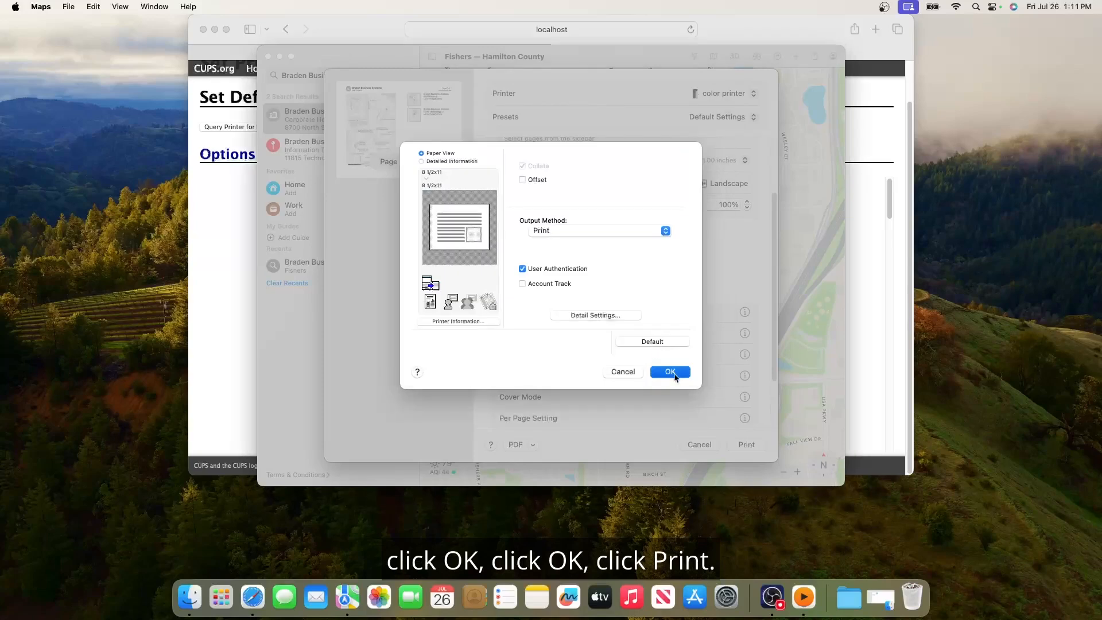
click(670, 371)
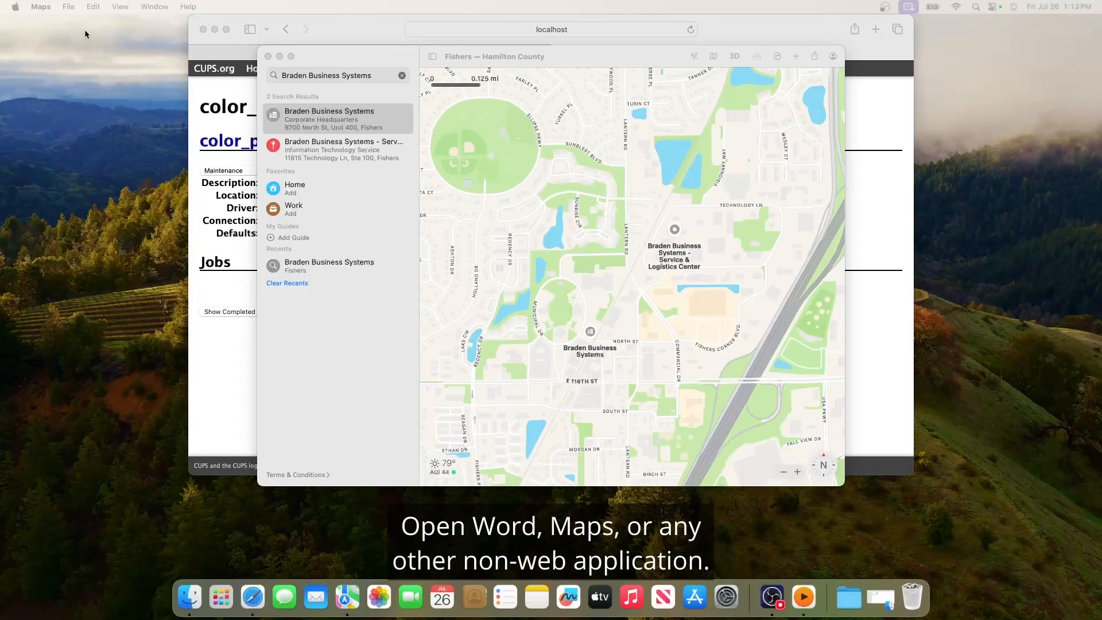
- Reopen the map's print dialog on the color printer's Output Method settings
click(68, 6)
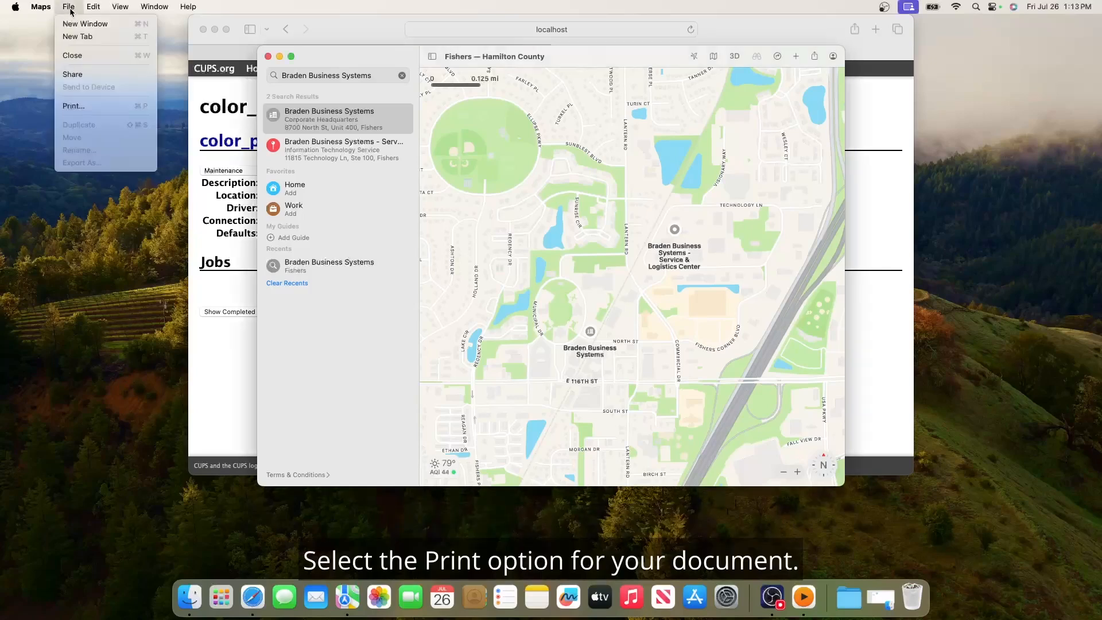
click(82, 106)
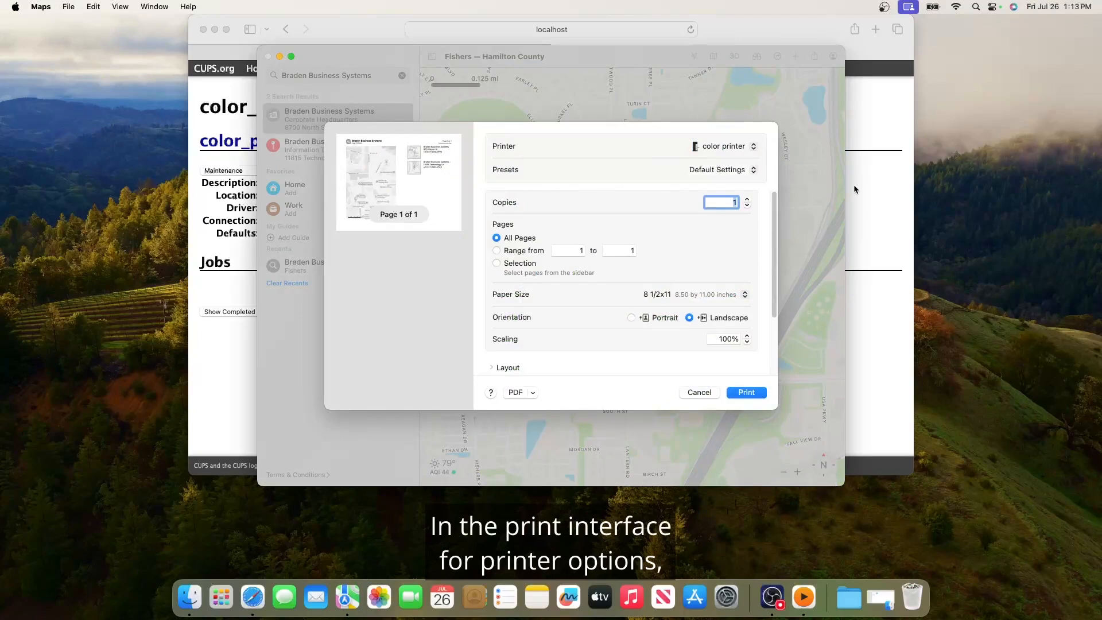
drag(770, 239, 772, 332)
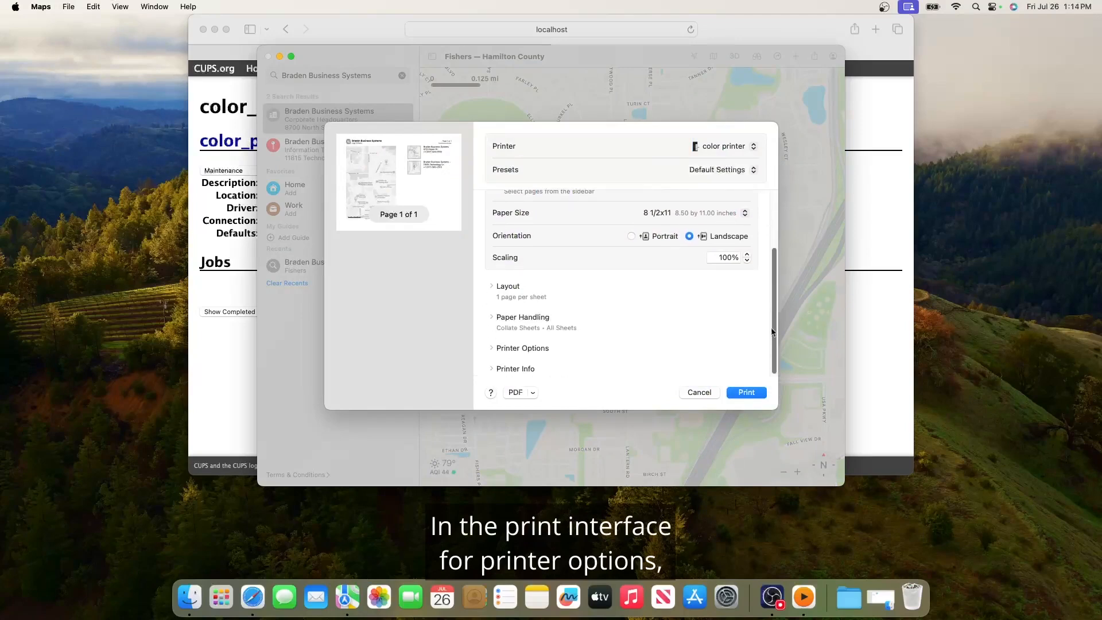
click(491, 348)
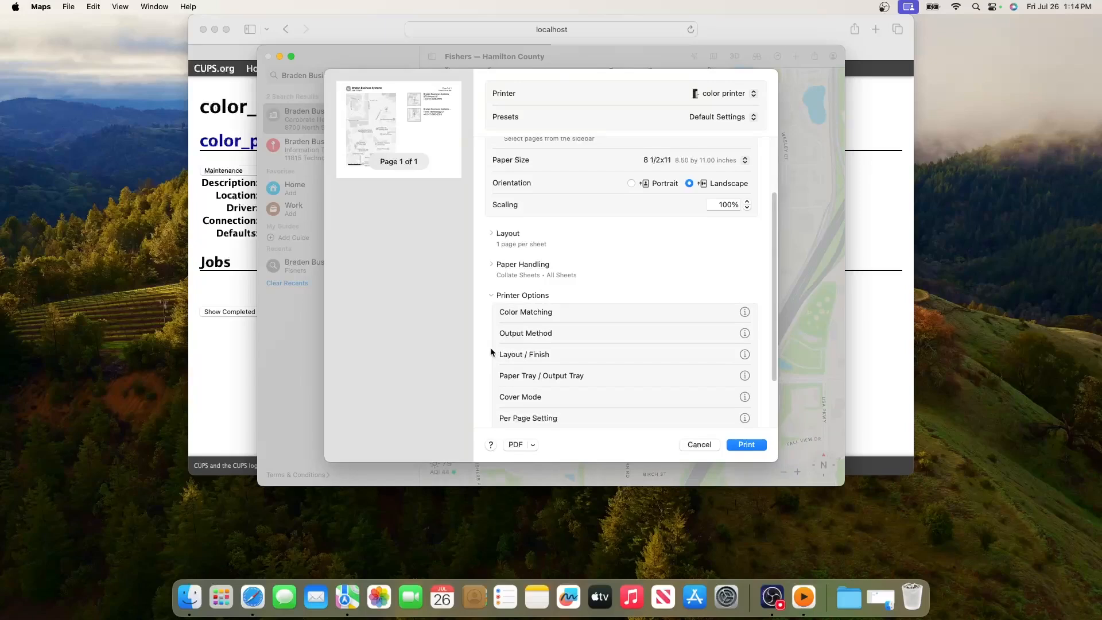
click(743, 333)
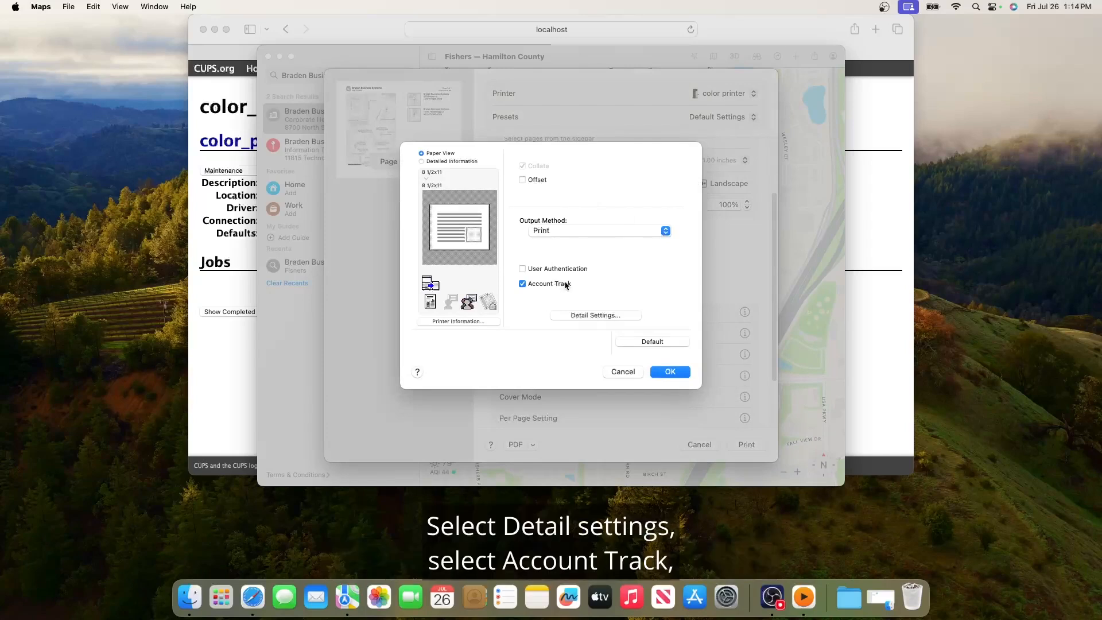
- Enter an Account Track password in Detail Settings and tick Save Settings
click(624, 315)
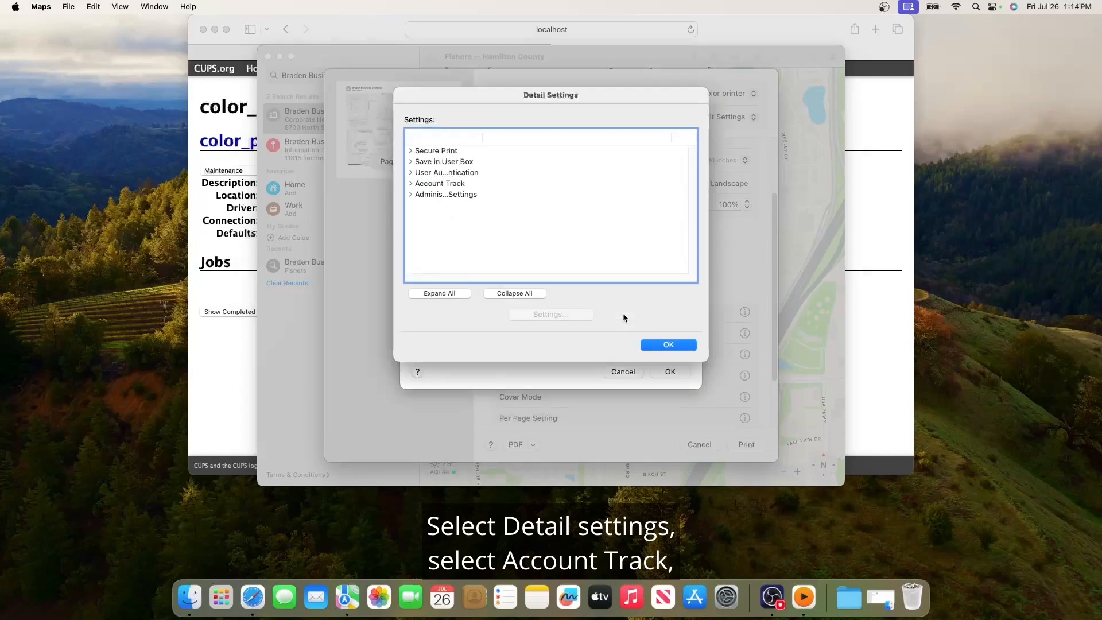
click(435, 183)
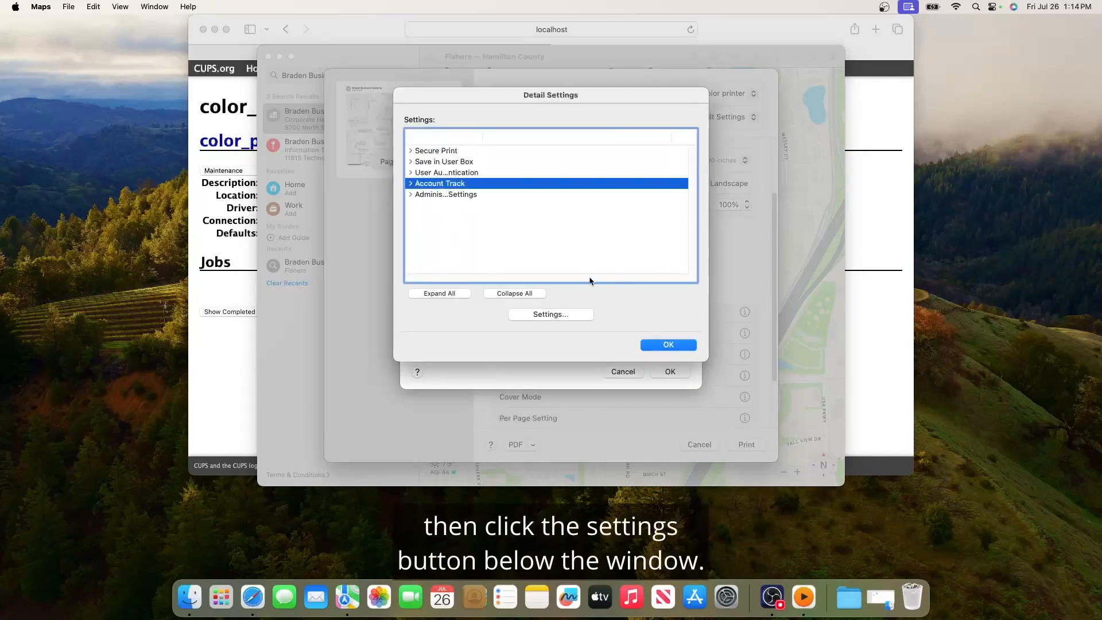
click(562, 317)
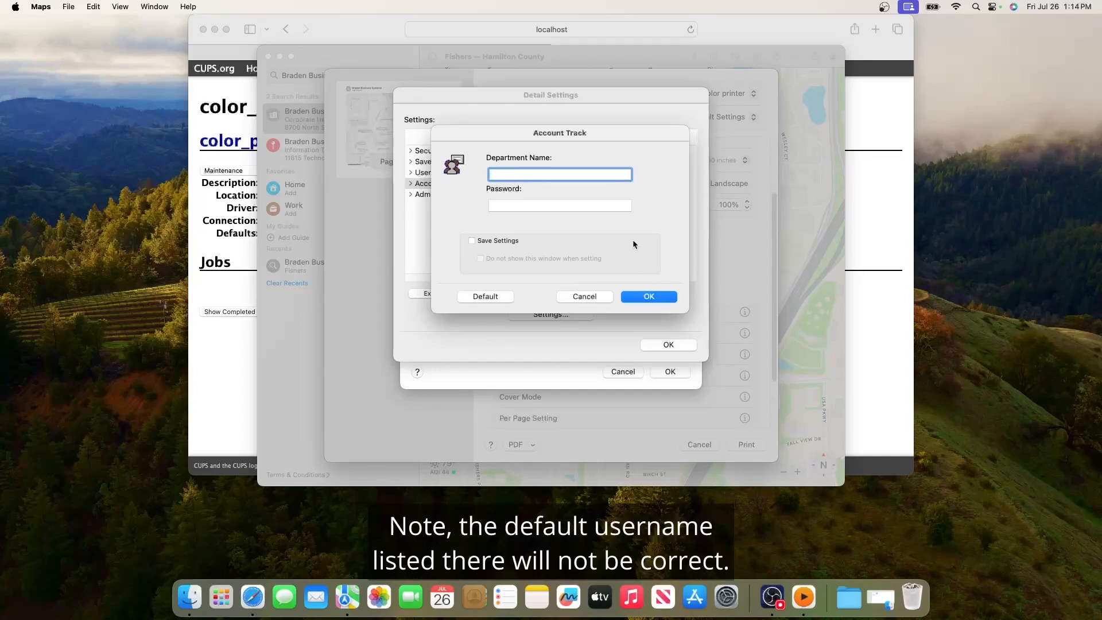
click(551, 203)
text(•••••)
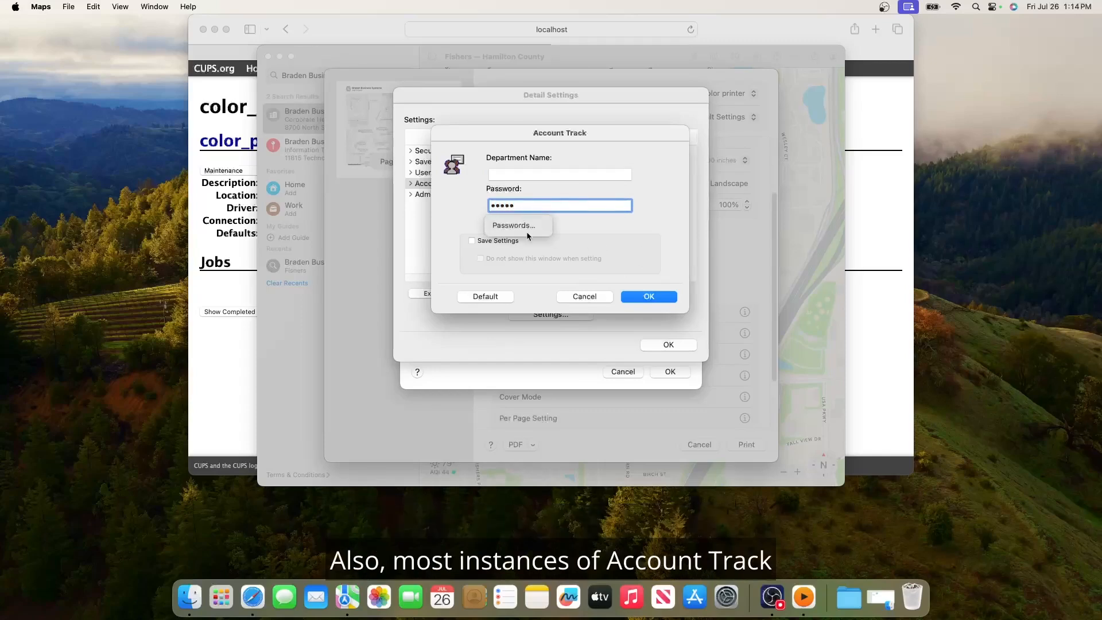
click(472, 241)
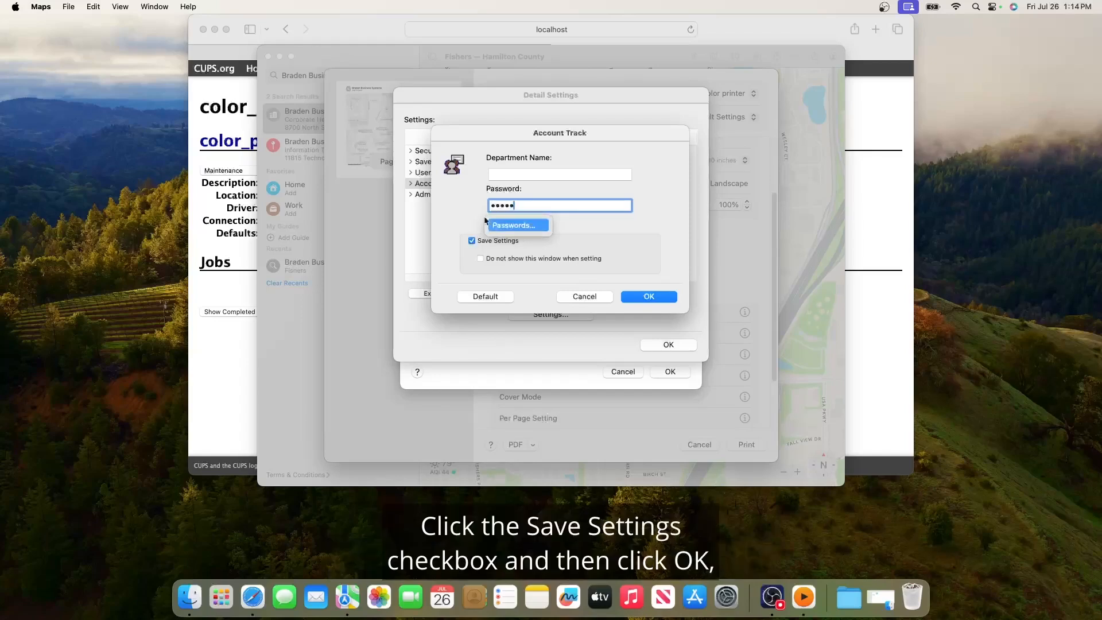
- Confirm the three settings dialogs and print the map
click(658, 296)
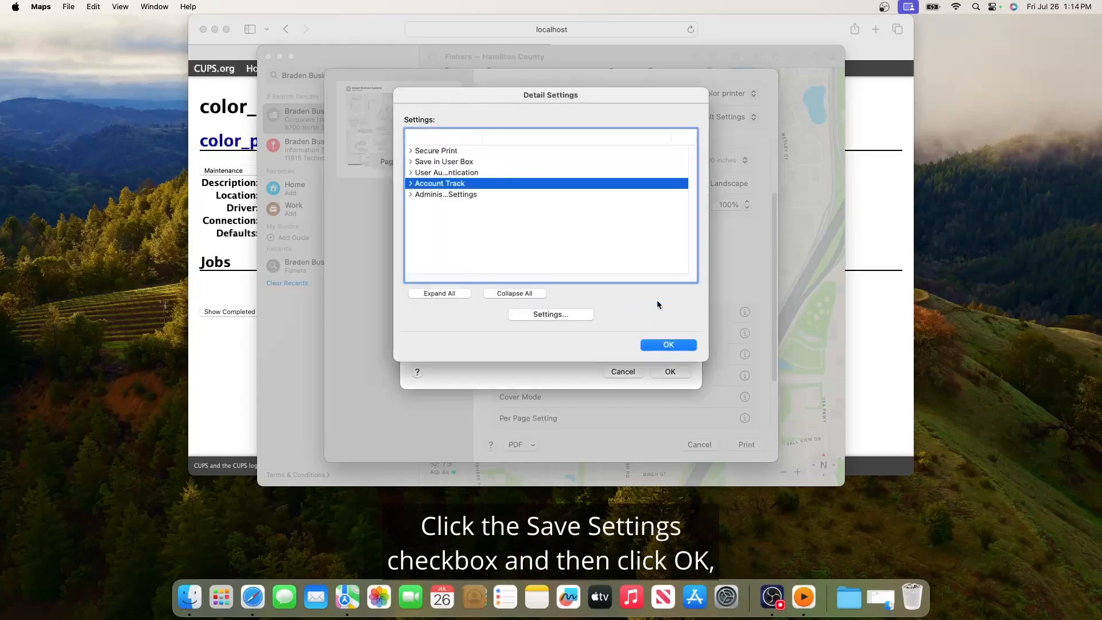
click(667, 344)
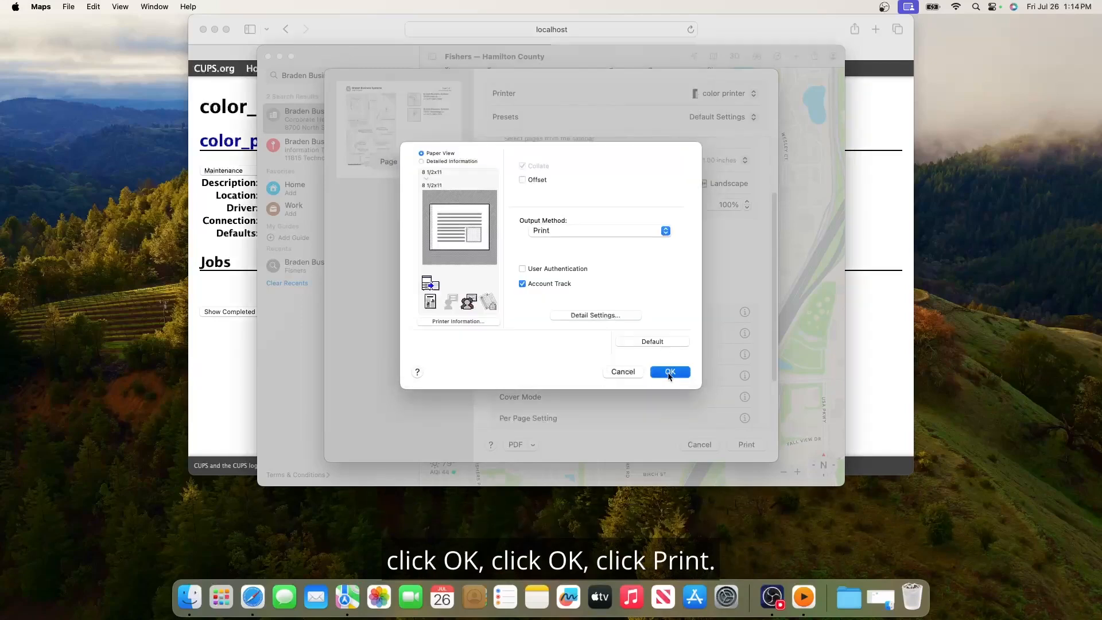
click(669, 372)
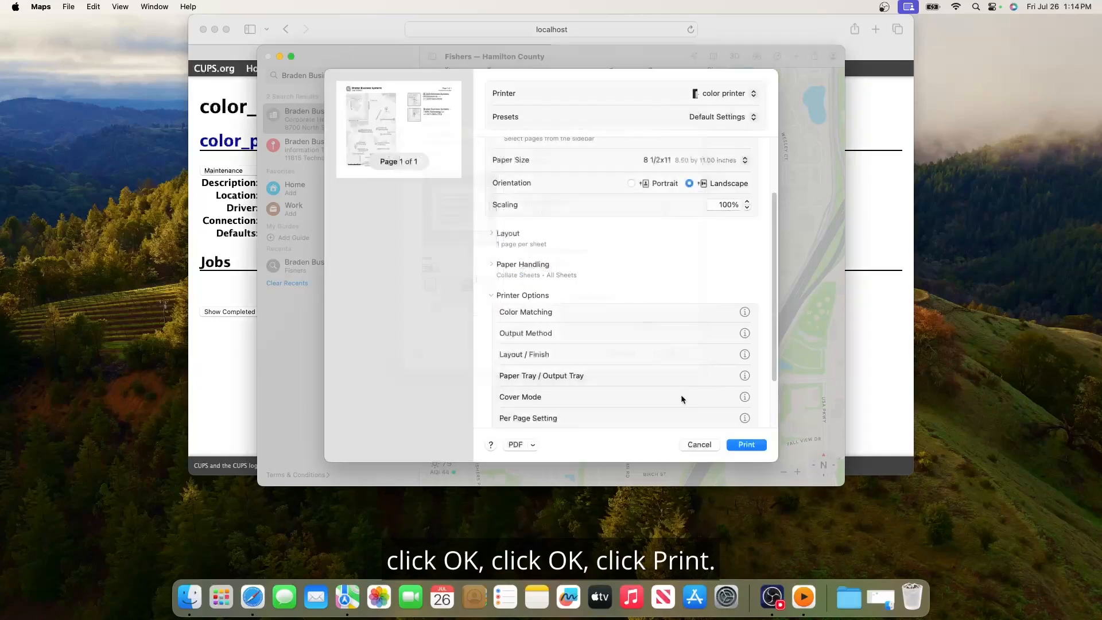
click(744, 446)
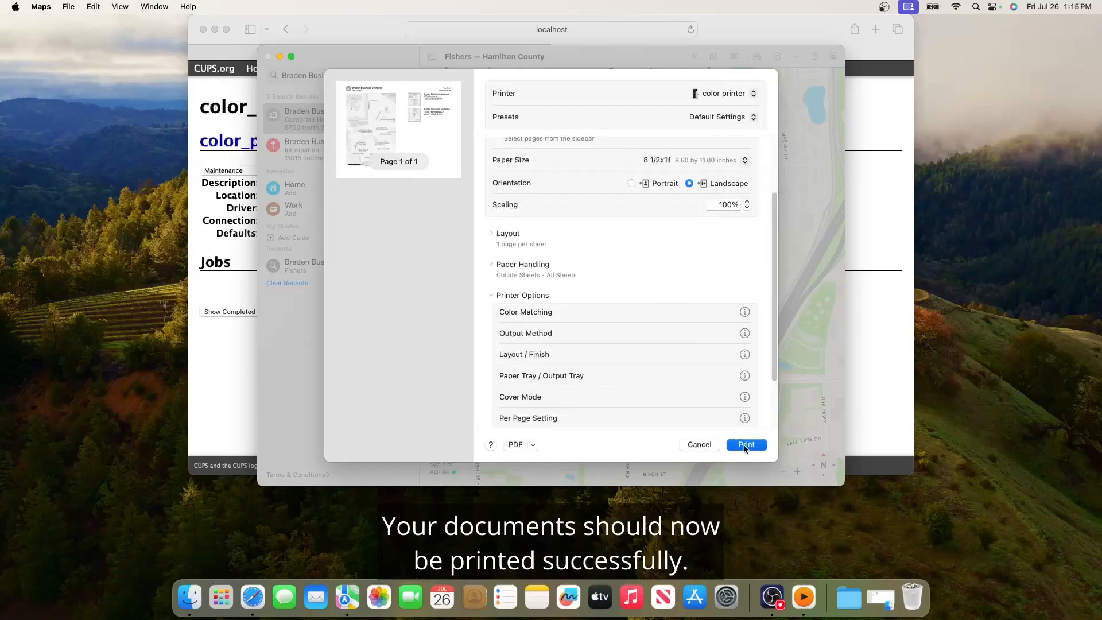